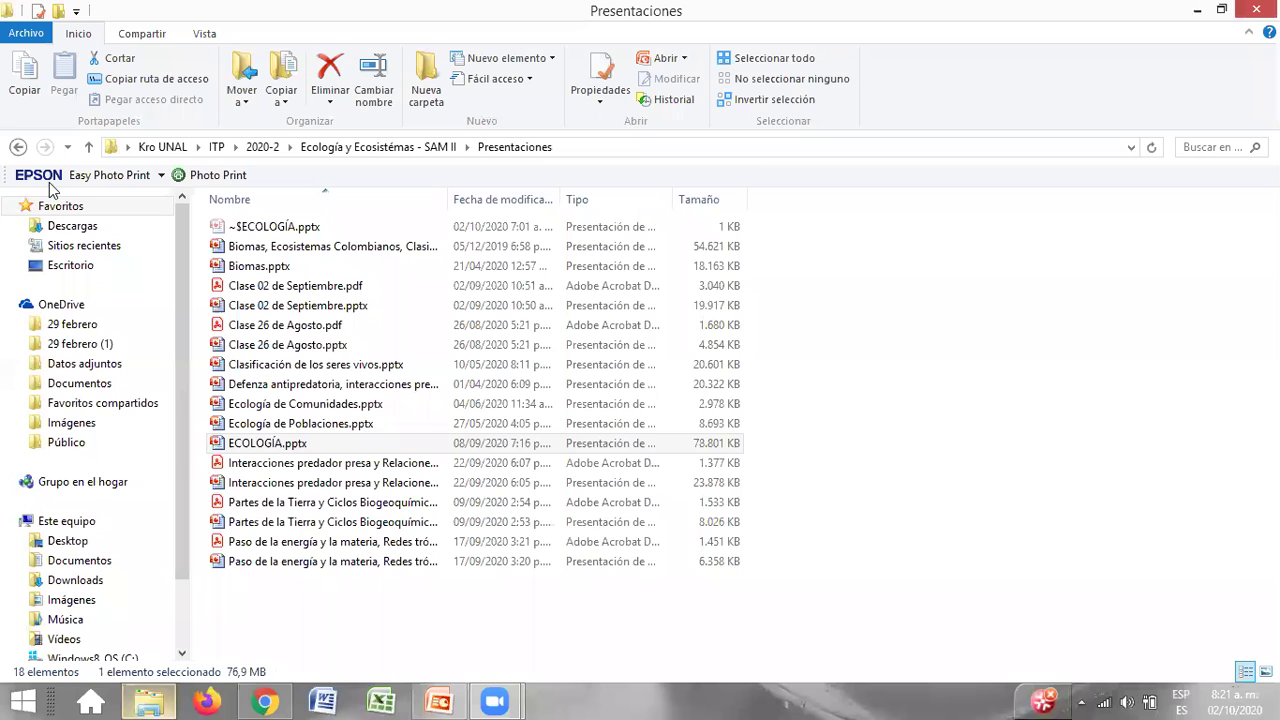
Step: Open the workbook Asistencia Clases Sincrónicas.xlsx from the Ecología y Ecosistémas - SAM II folder
{"action": "left_click", "coordinate": [21, 147]}
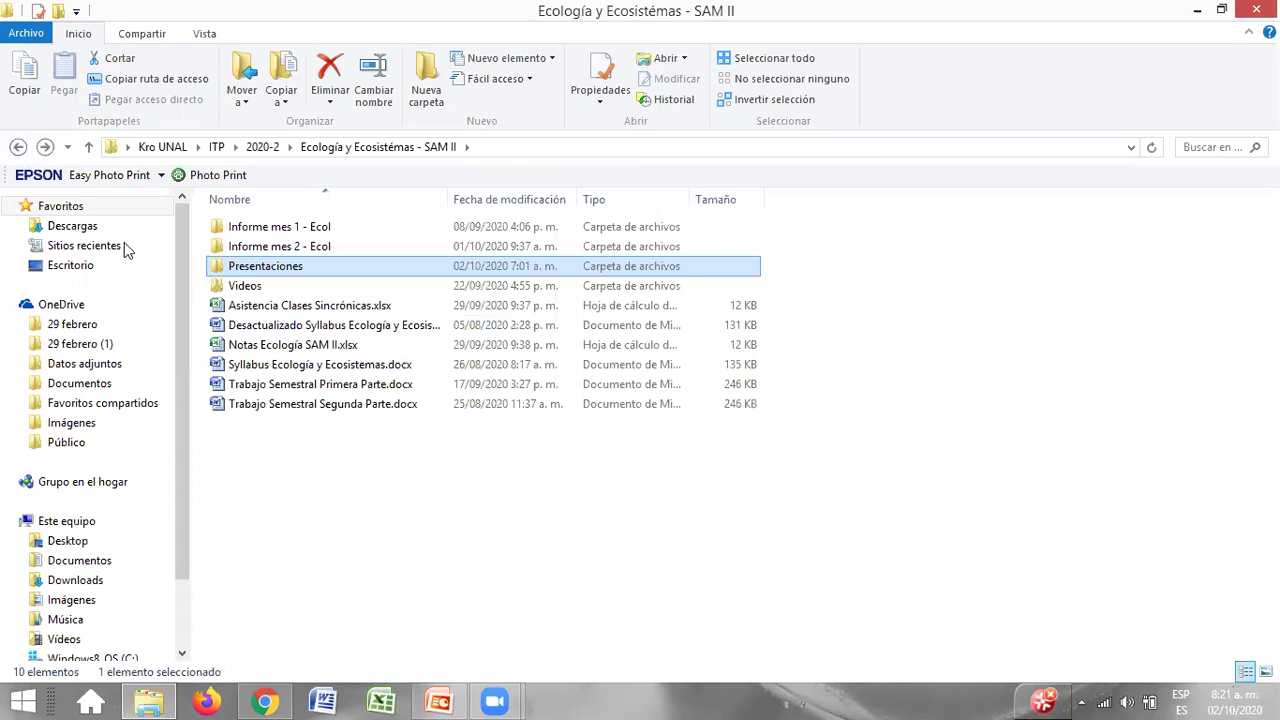
{"action": "double_click", "coordinate": [300, 308]}
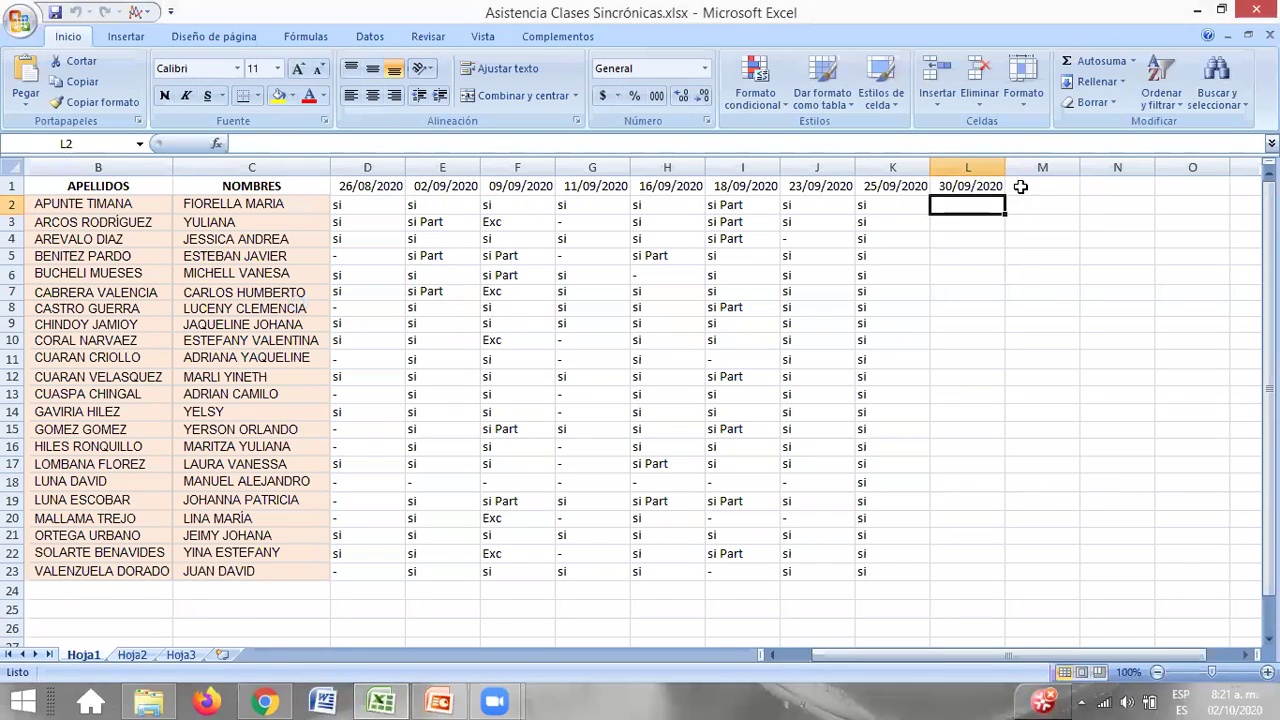
Step: Enter the date 08/10/2020 in cell M1 as a new attendance column header beside 30/09/2020
{"action": "left_click", "coordinate": [1020, 189]}
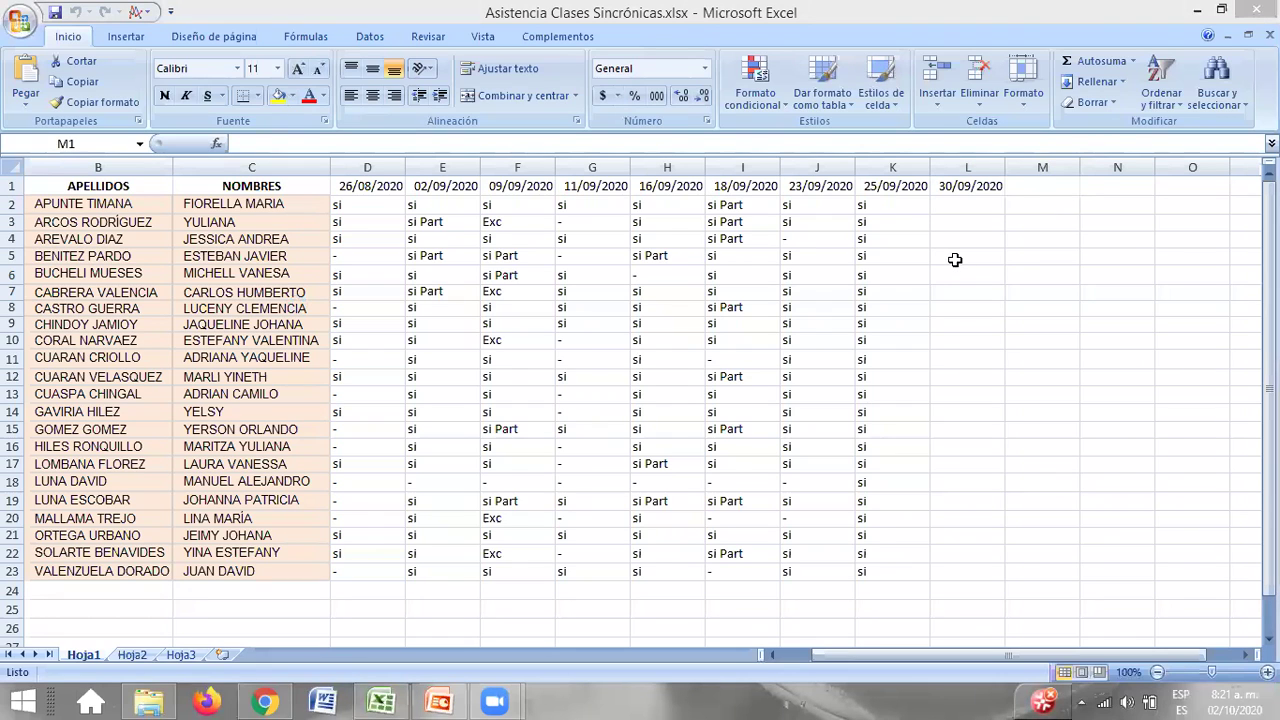
{"action": "left_click", "coordinate": [1016, 181]}
{"action": "type", "text": "08/"}
{"action": "type", "text": "09"}
{"action": "key", "text": "BackSpace"}
{"action": "key", "text": "BackSpace"}
{"action": "type", "text": "10"}
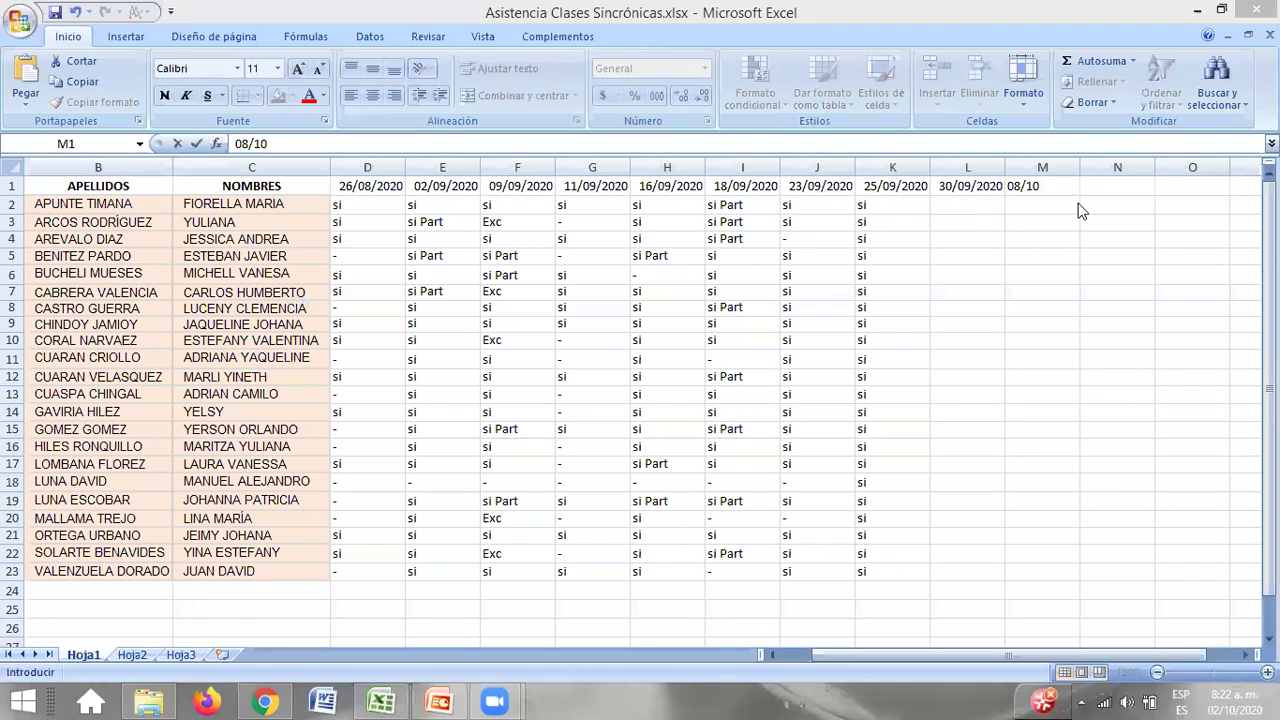
{"action": "type", "text": "/2020"}
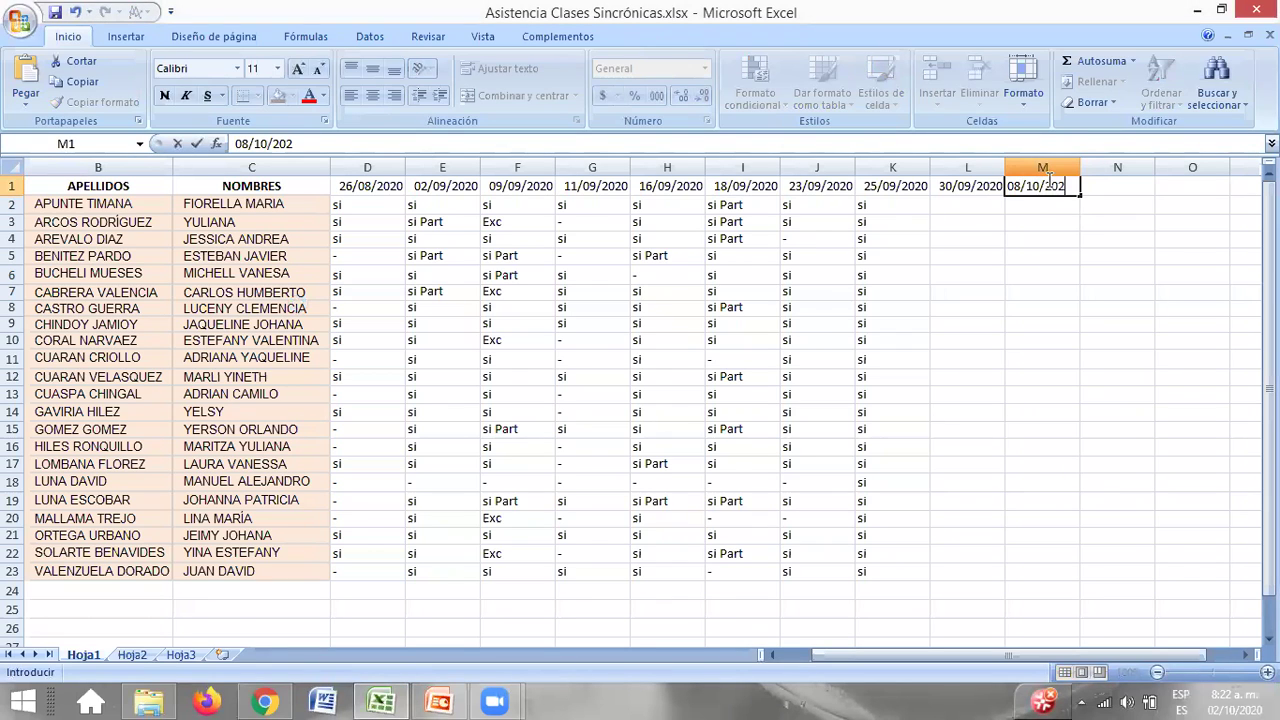
{"action": "left_click", "coordinate": [1033, 210]}
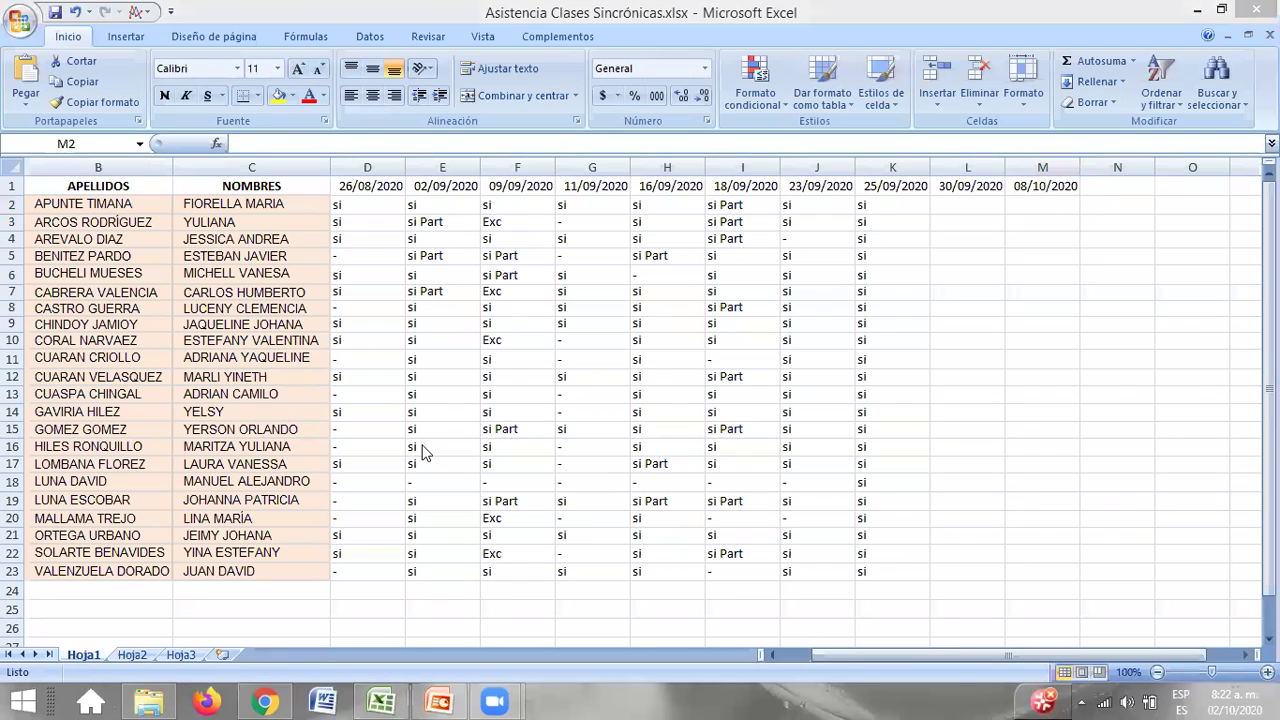
{"action": "left_click", "coordinate": [649, 289]}
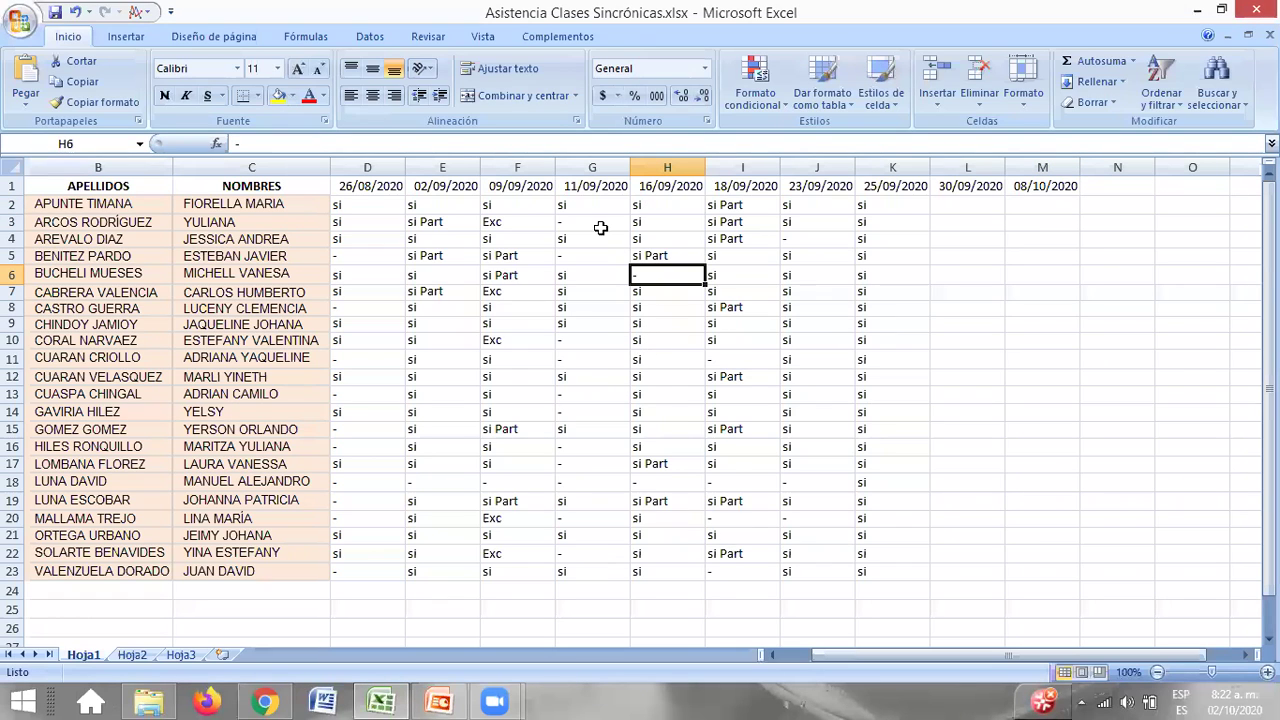
{"action": "left_click", "coordinate": [565, 554]}
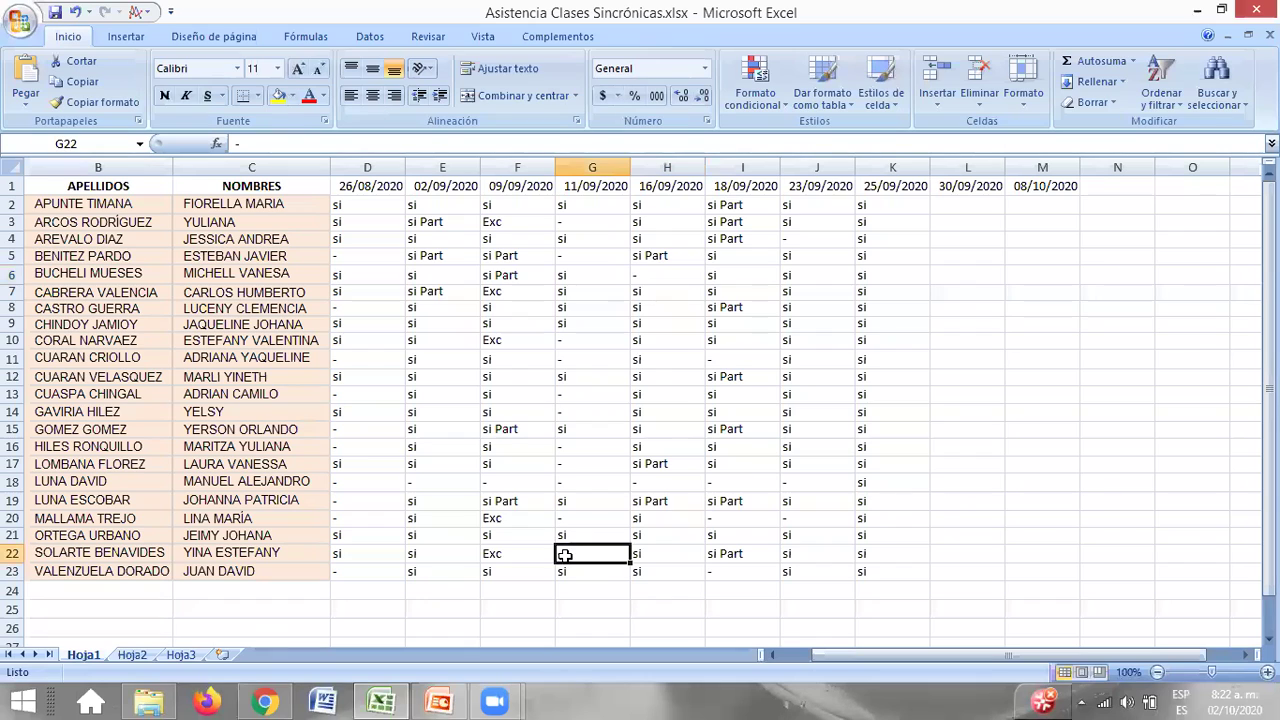
{"action": "left_click", "coordinate": [576, 222]}
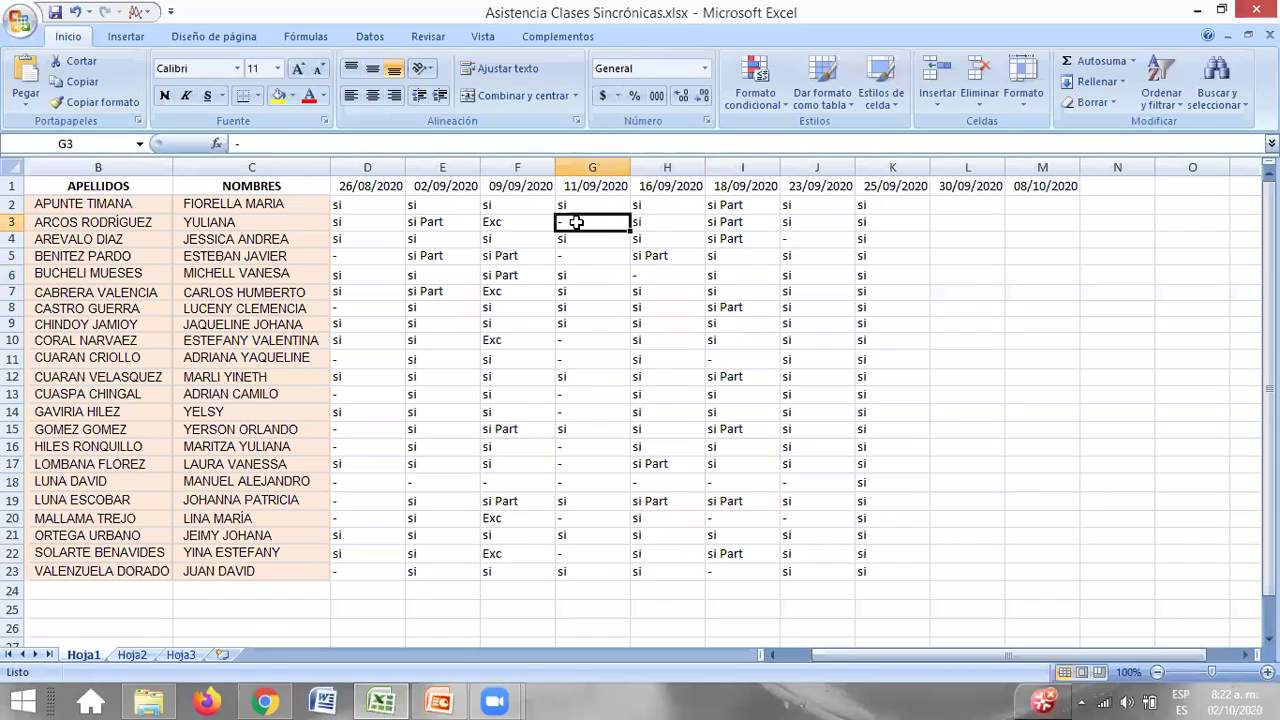
Step: Try to open the copy of the attendance workbook stored in the Informe mes 2 - Ecol folder
{"action": "left_click", "coordinate": [1197, 10]}
{"action": "double_click", "coordinate": [252, 247]}
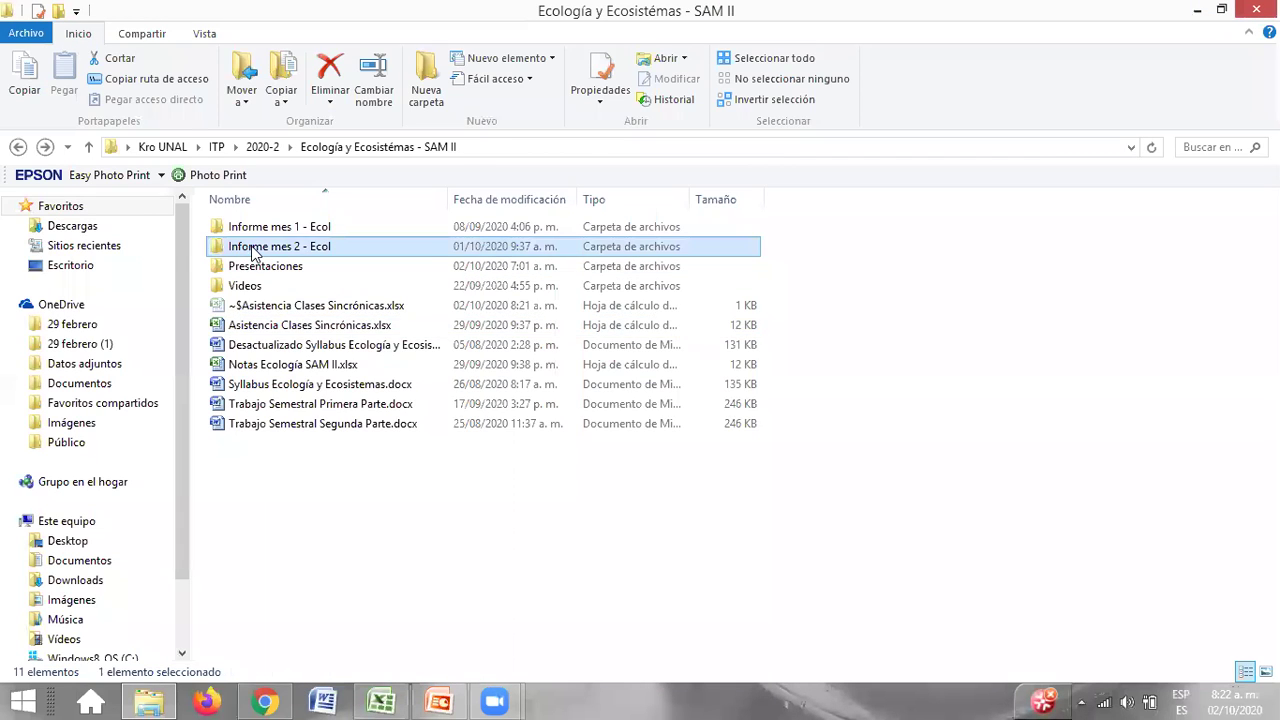
{"action": "double_click", "coordinate": [245, 228]}
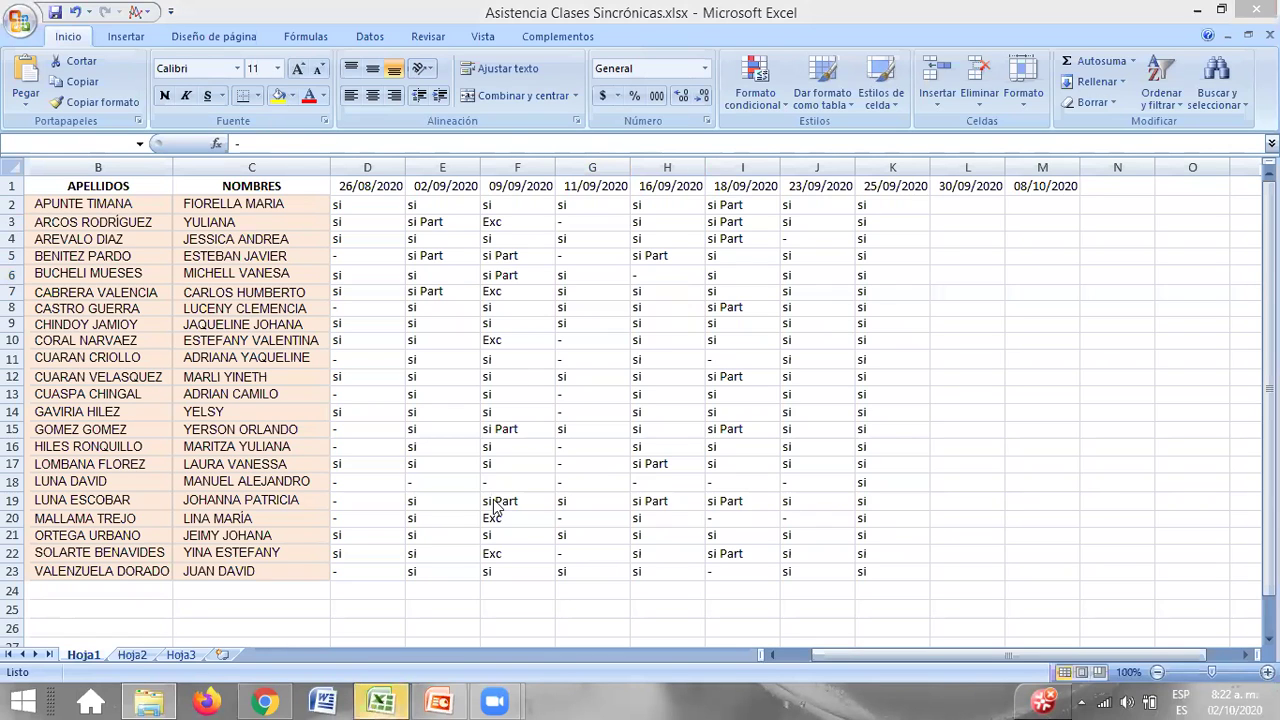
{"action": "left_click", "coordinate": [651, 403]}
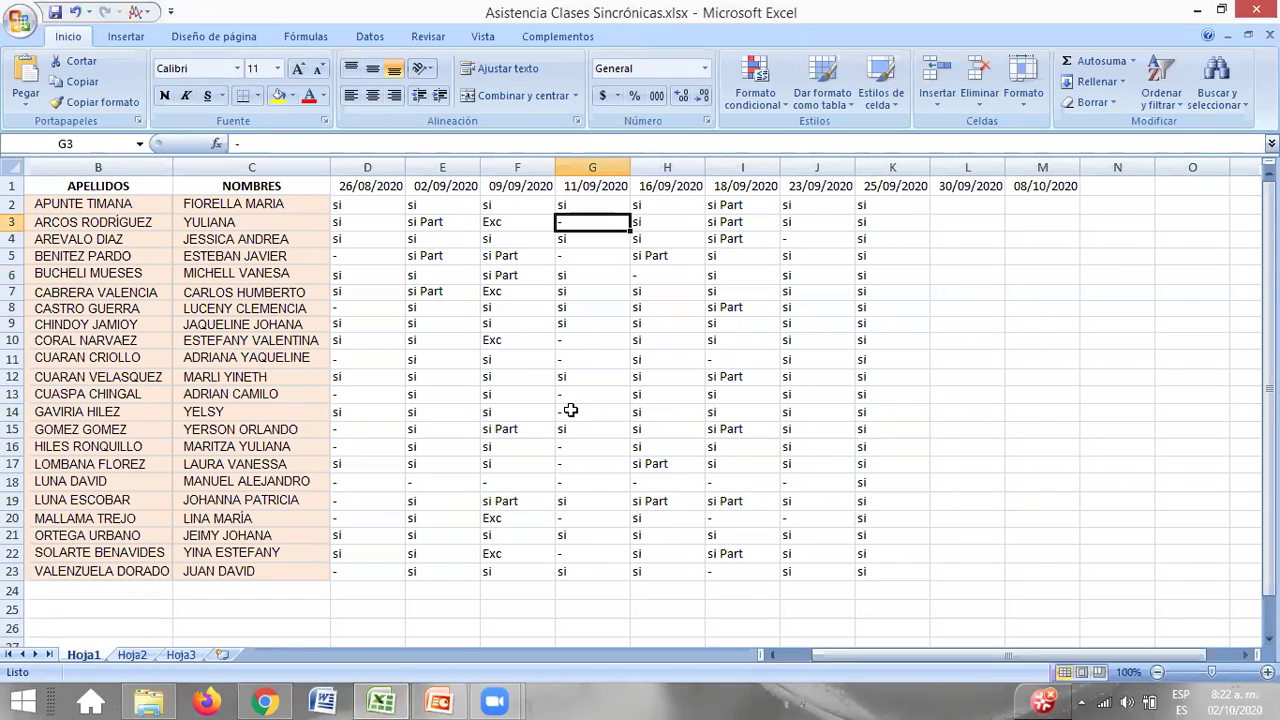
Step: Close the attendance workbook and save the changes made to it
{"action": "left_click", "coordinate": [1256, 9]}
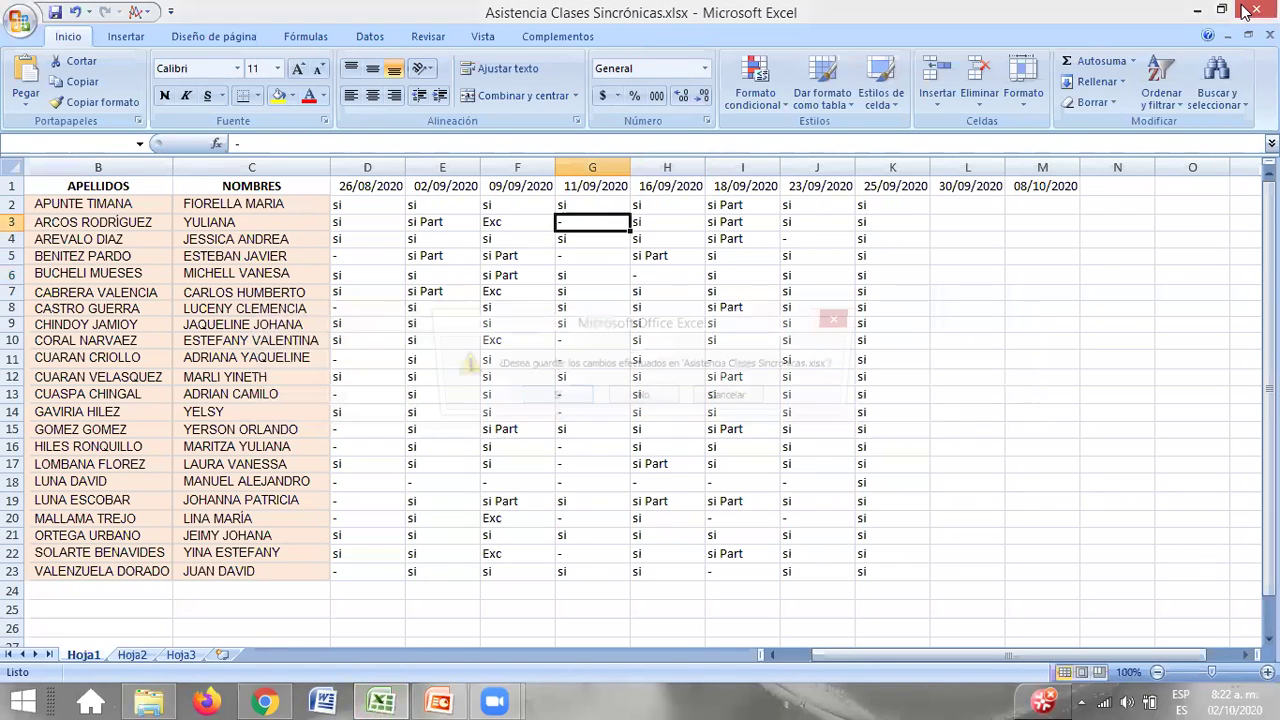
{"action": "left_click", "coordinate": [562, 399]}
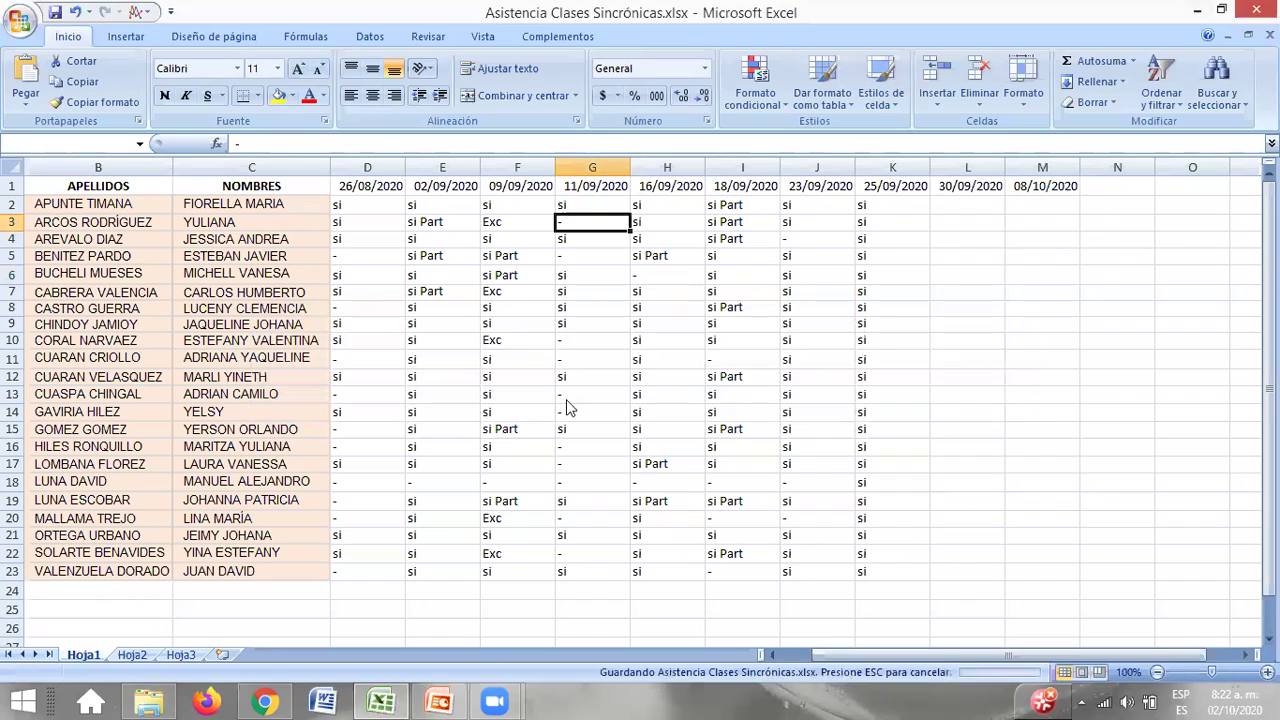
Step: Open the attendance workbook in the Informe mes 2 - Ecol folder and look over its attendance marks
{"action": "double_click", "coordinate": [310, 227]}
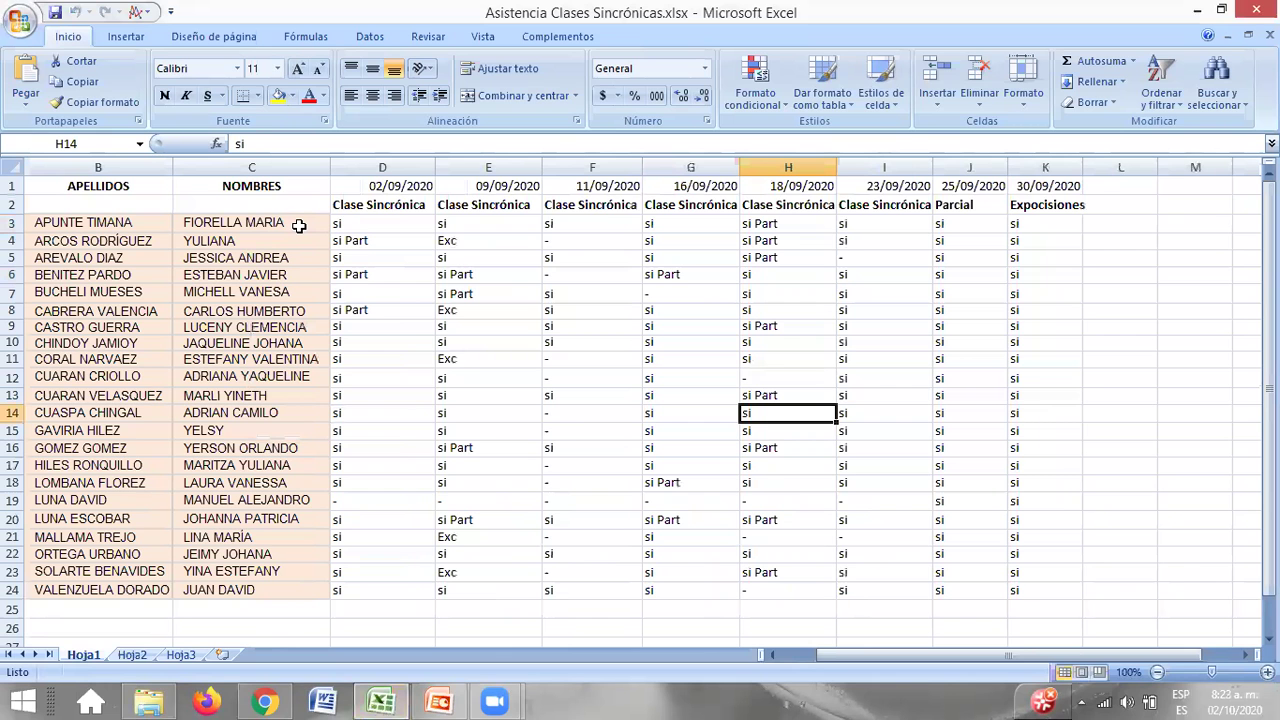
{"action": "left_click", "coordinate": [554, 222]}
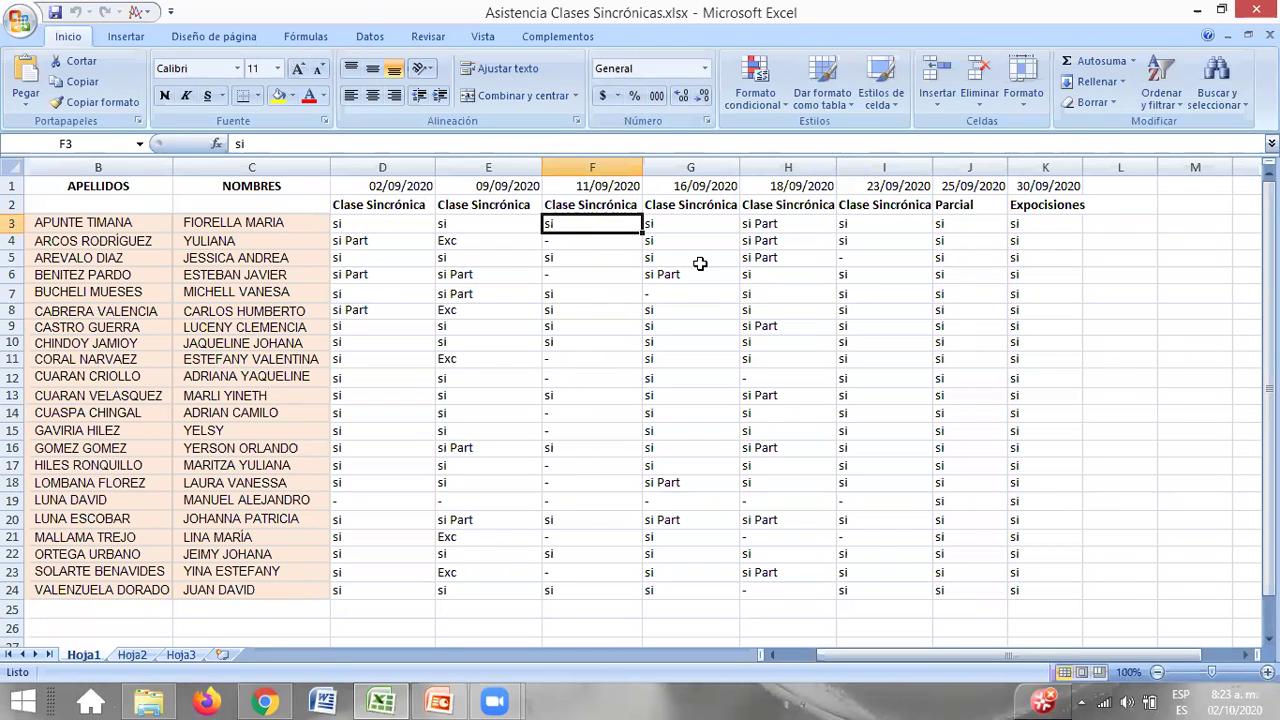
{"action": "left_click", "coordinate": [1196, 11]}
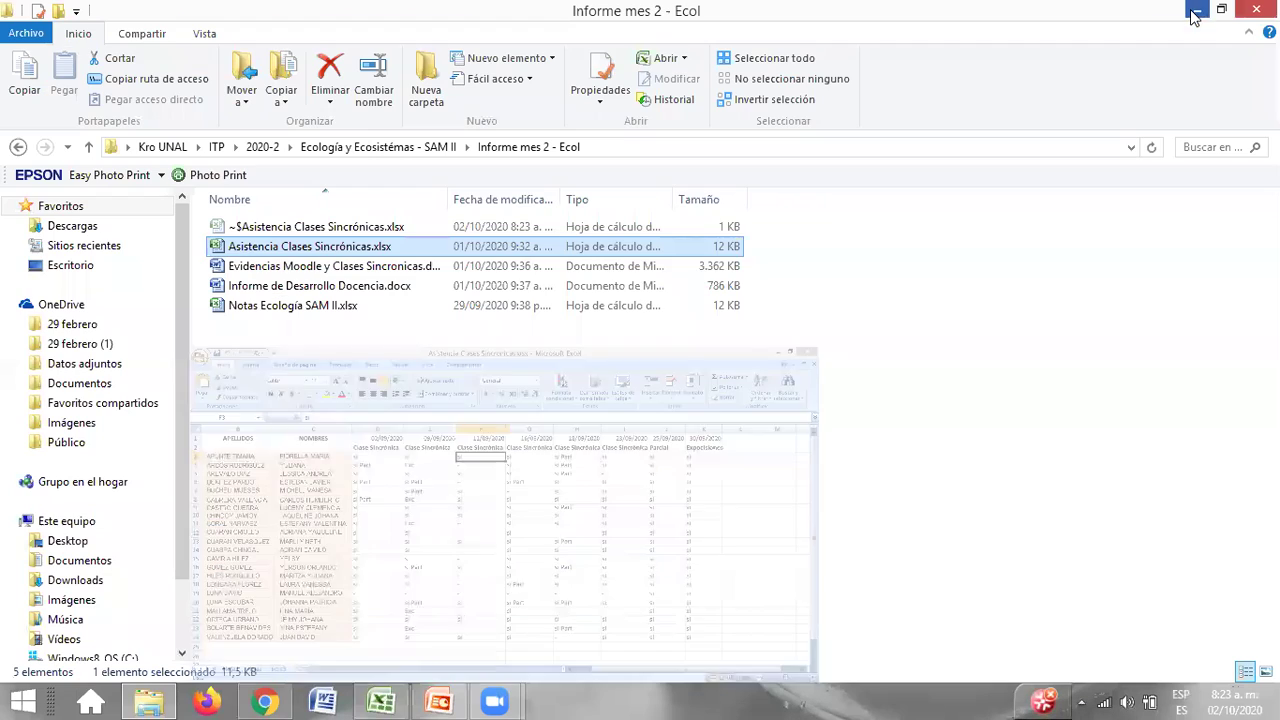
{"action": "left_click", "coordinate": [379, 700]}
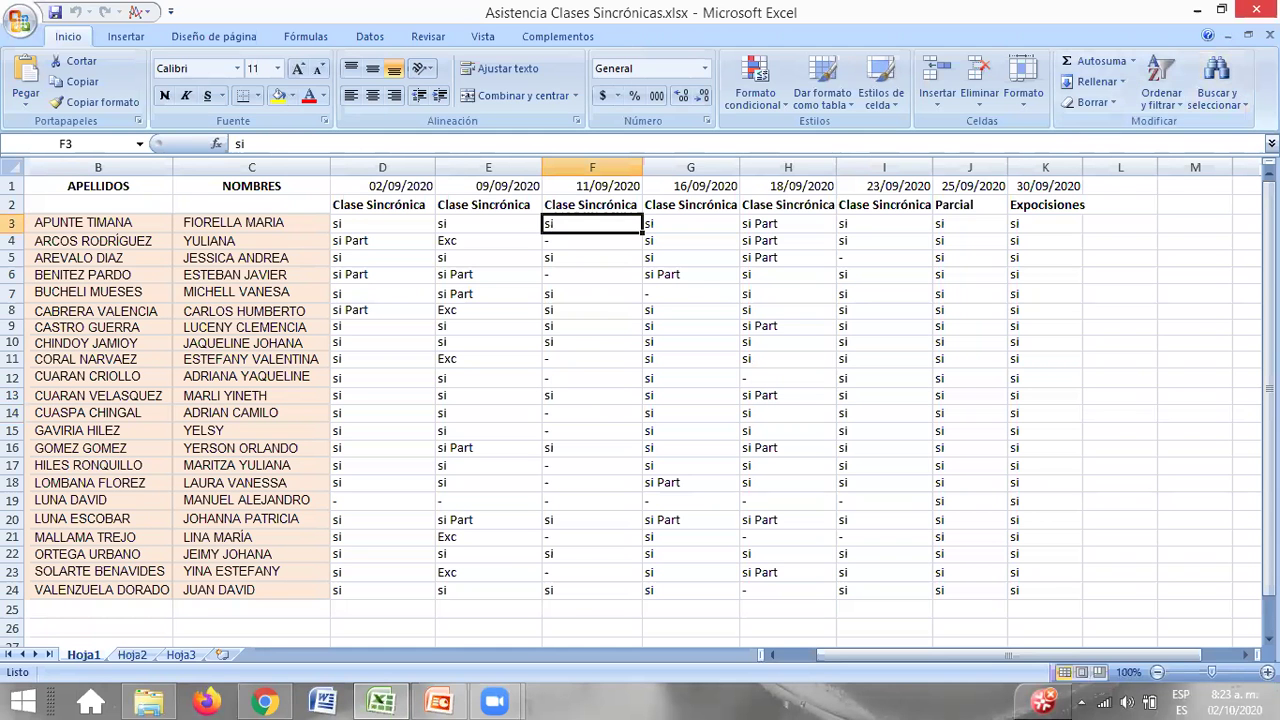
{"action": "left_click", "coordinate": [379, 700]}
Step: Go back to the Ecología y Ecosistémas - SAM II folder and reopen its Asistencia Clases Sincrónicas.xlsx workbook
{"action": "left_click", "coordinate": [18, 147]}
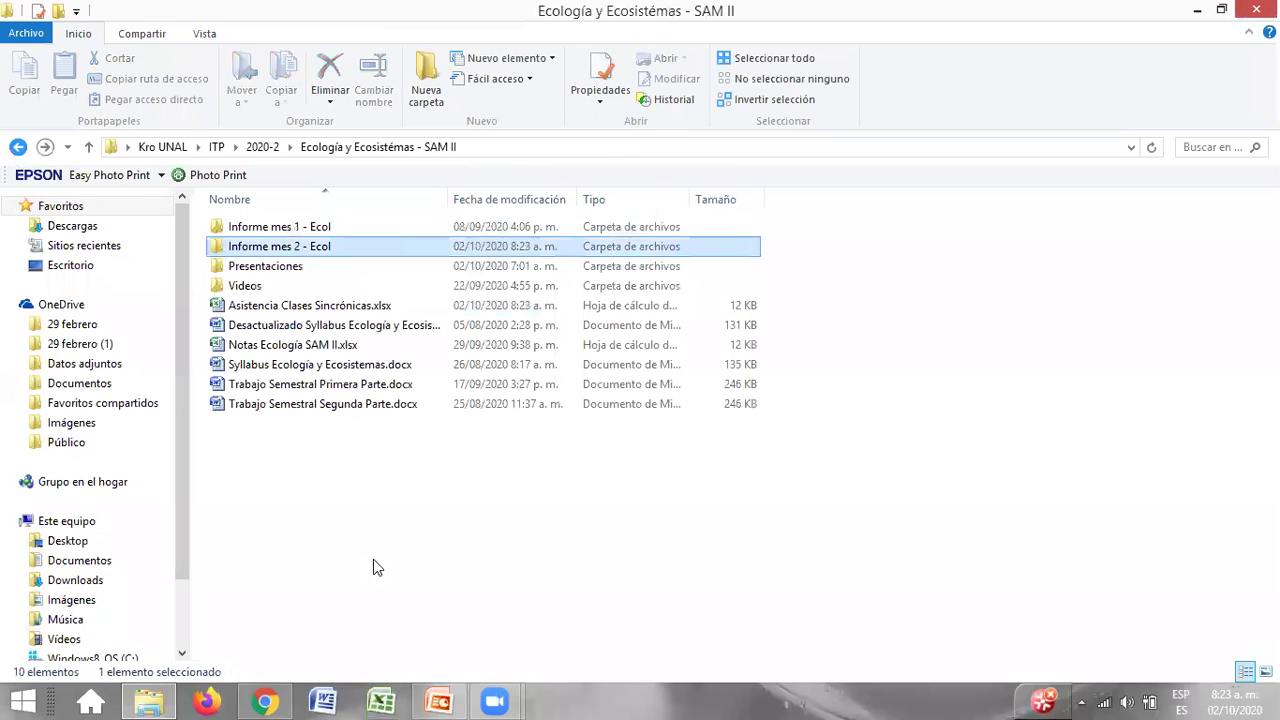
{"action": "double_click", "coordinate": [263, 305]}
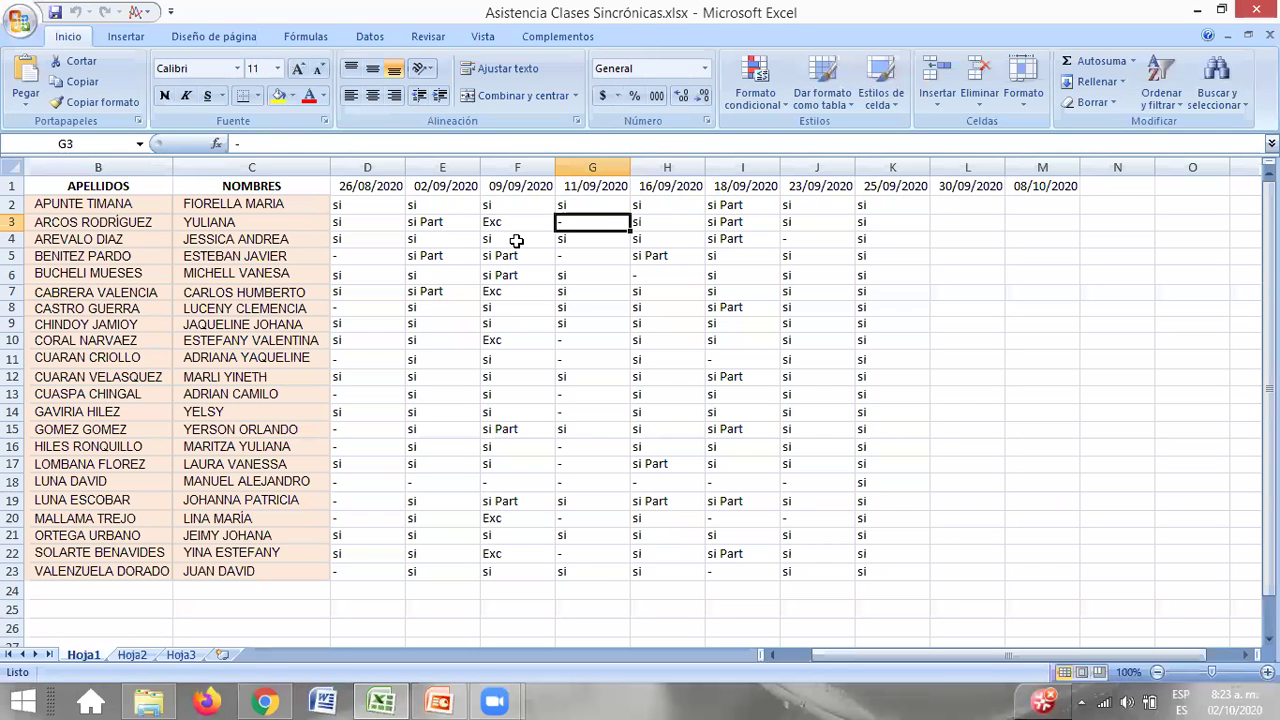
Step: Examine the attendance marks in the 09/09/2020 column down the student list
{"action": "left_click", "coordinate": [516, 240]}
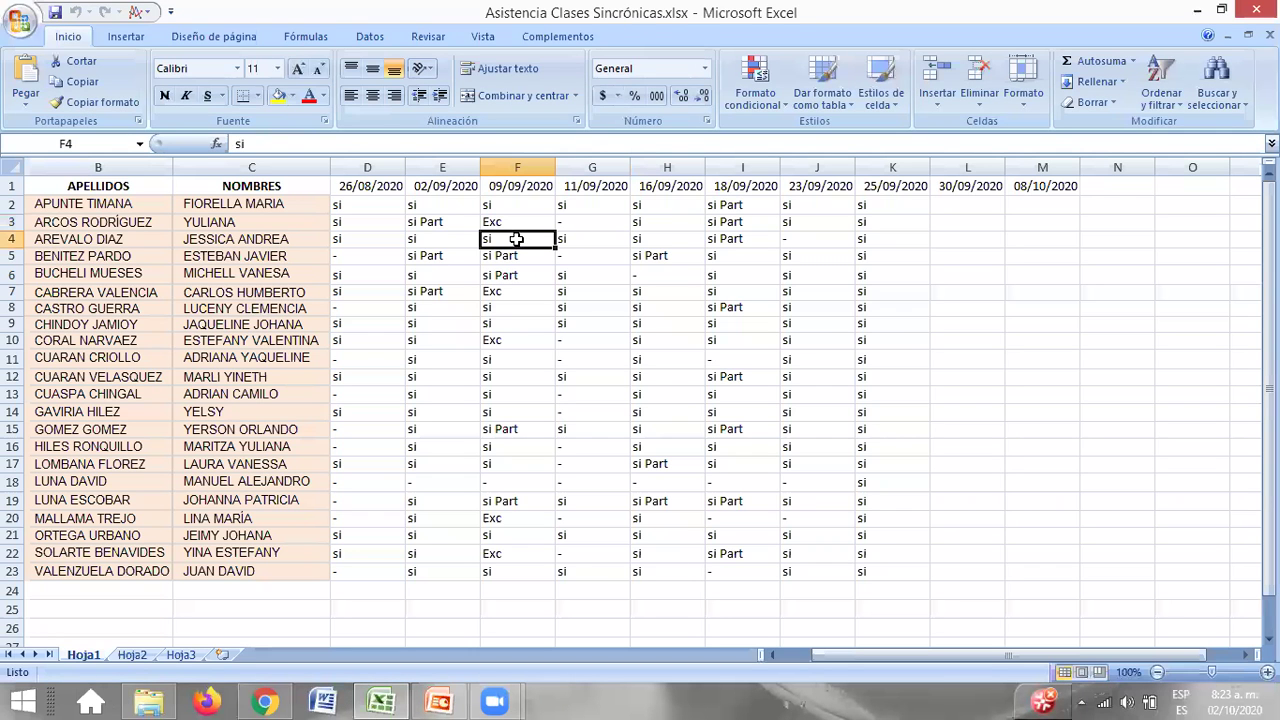
{"action": "left_click", "coordinate": [510, 224]}
{"action": "key", "text": "Down"}
{"action": "key", "text": "Down"}
{"action": "key", "text": "Down"}
{"action": "key", "text": "Down"}
{"action": "key", "text": "Down"}
{"action": "key", "text": "Down"}
{"action": "key", "text": "Down"}
{"action": "key", "text": "Down"}
{"action": "key", "text": "Down"}
{"action": "key", "text": "Down"}
{"action": "key", "text": "Down"}
{"action": "key", "text": "Down"}
{"action": "key", "text": "Down"}
{"action": "key", "text": "Down"}
{"action": "key", "text": "Down"}
{"action": "key", "text": "Down"}
{"action": "key", "text": "Down"}
{"action": "key", "text": "Up"}
{"action": "key", "text": "Up"}
{"action": "key", "text": "Up"}
{"action": "key", "text": "Up"}
{"action": "key", "text": "Up"}
{"action": "key", "text": "Up"}
{"action": "key", "text": "Up"}
{"action": "key", "text": "Up"}
{"action": "key", "text": "Up"}
{"action": "key", "text": "Up"}
{"action": "key", "text": "Down"}
{"action": "key", "text": "Down"}
{"action": "key", "text": "Down"}
{"action": "key", "text": "Down"}
{"action": "key", "text": "Down"}
{"action": "key", "text": "Down"}
{"action": "key", "text": "Down"}
{"action": "key", "text": "Up"}
{"action": "key", "text": "Down"}
{"action": "key", "text": "Right"}
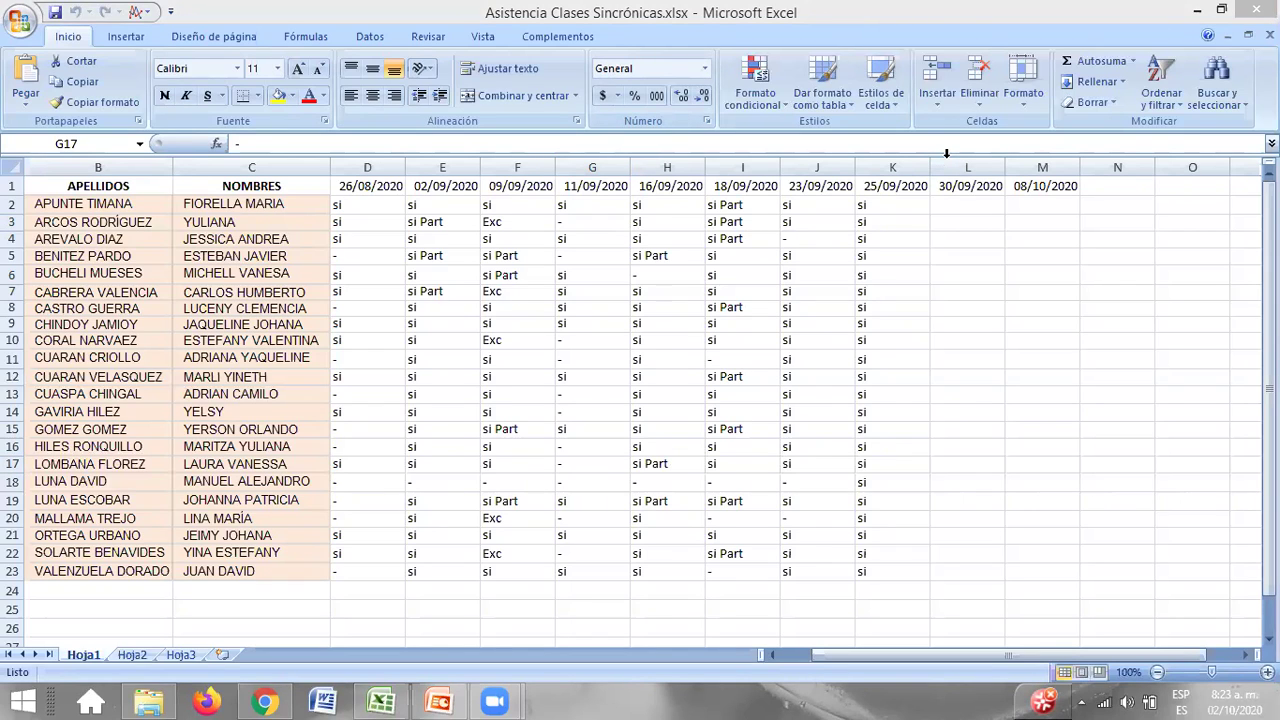
{"action": "type", "text": "="}
{"action": "left_click", "coordinate": [1034, 204]}
{"action": "type", "text": "-"}
{"action": "key", "text": "Left"}
{"action": "key", "text": "BackSpace"}
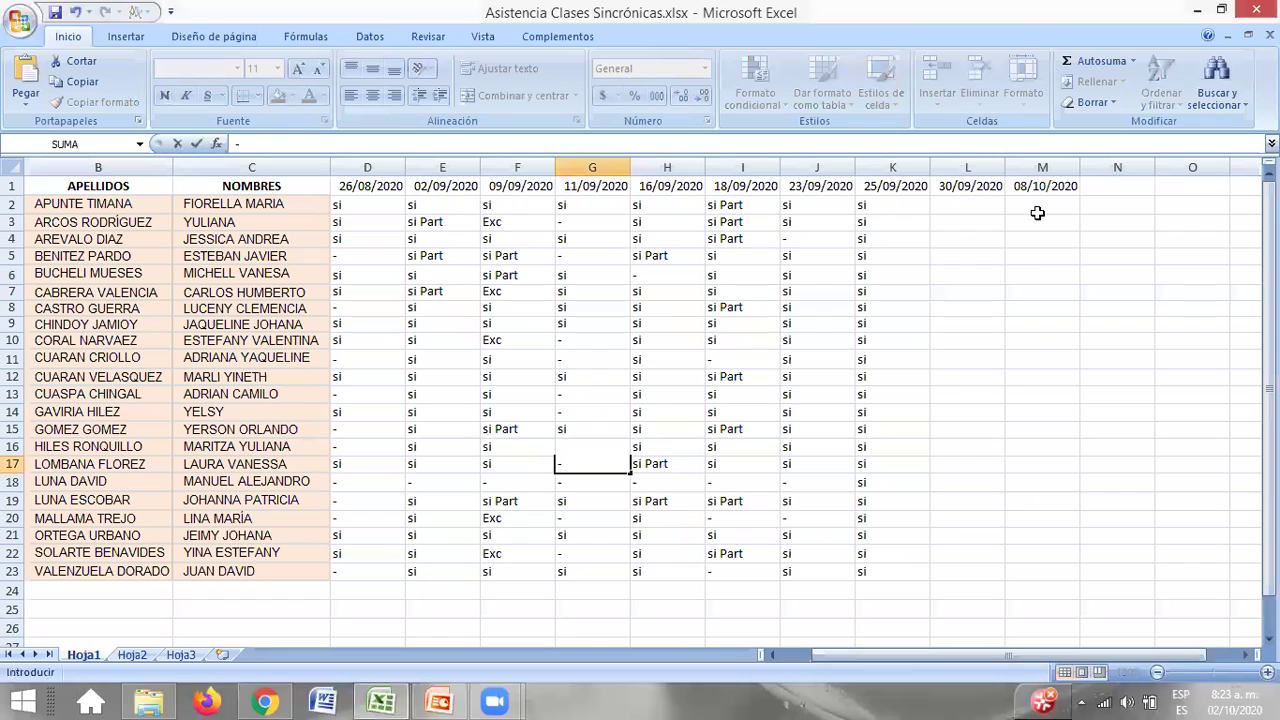
{"action": "left_click", "coordinate": [1034, 204]}
{"action": "key", "text": "BackSpace"}
{"action": "key", "text": "BackSpace"}
{"action": "key", "text": "BackSpace"}
{"action": "key", "text": "BackSpace"}
{"action": "type", "text": "-"}
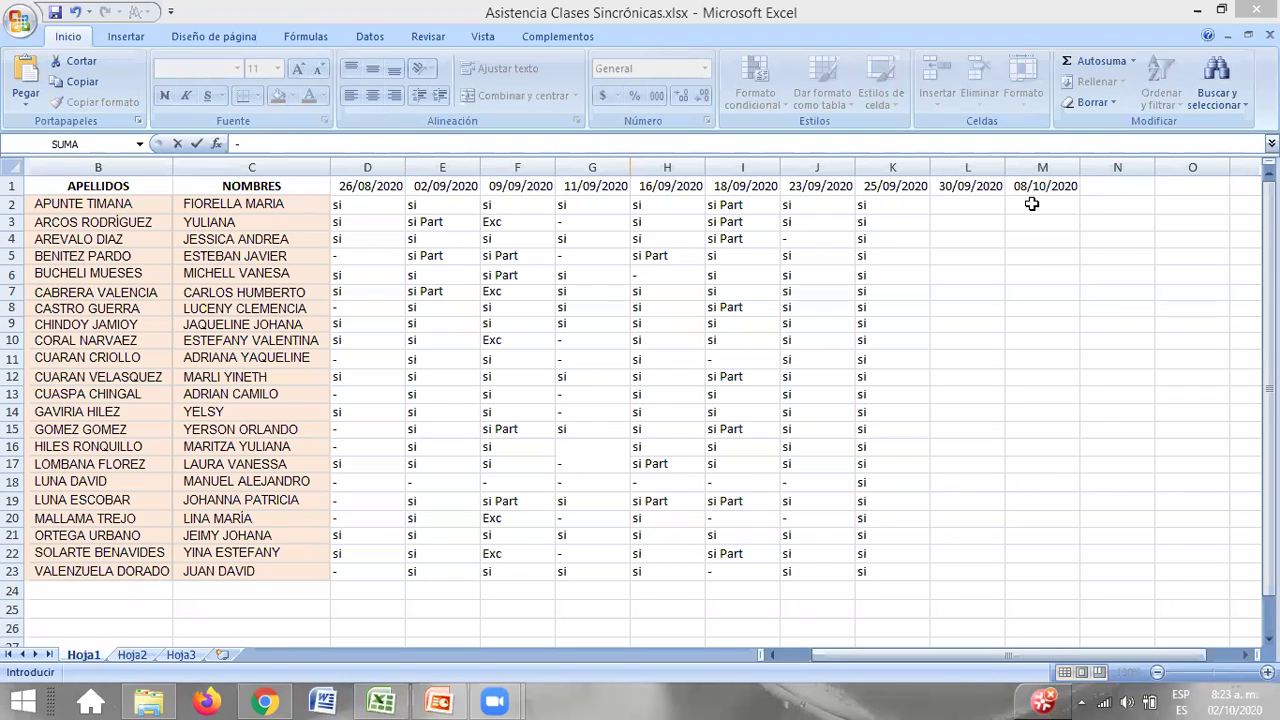
{"action": "key", "text": "BackSpace"}
{"action": "type", "text": "="}
{"action": "left_click", "coordinate": [1026, 203]}
{"action": "type", "text": "-"}
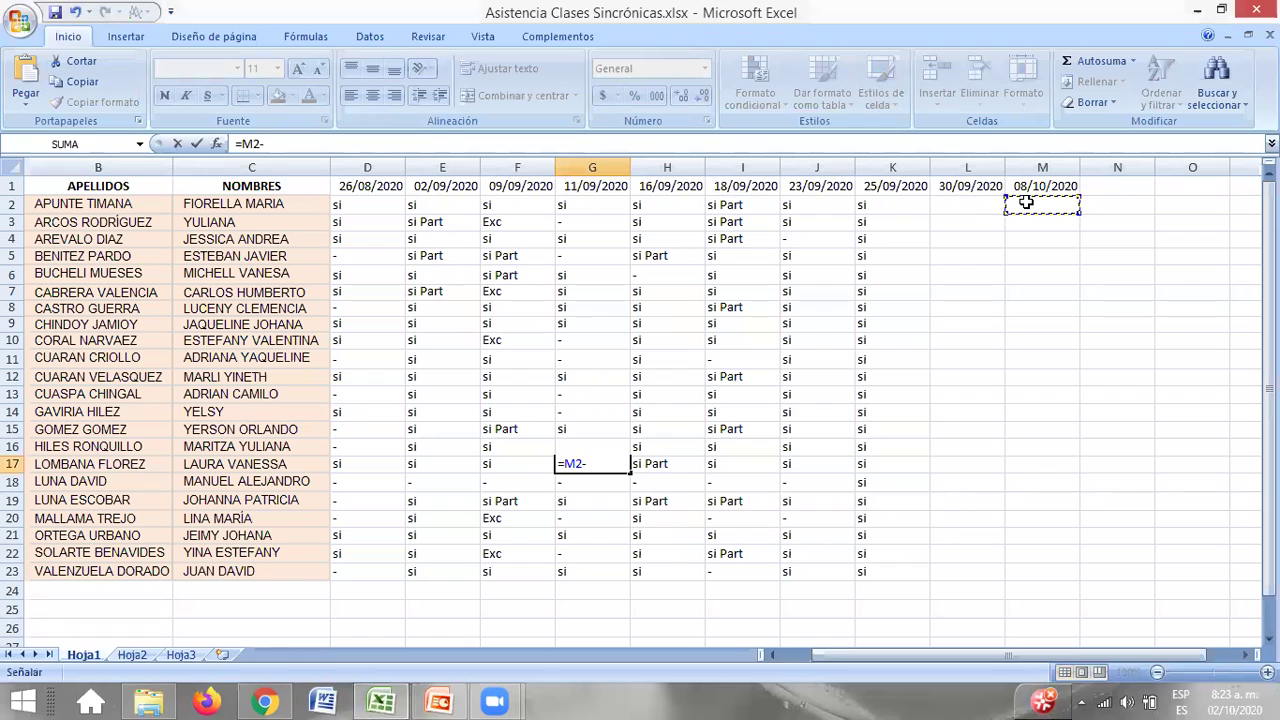
{"action": "key", "text": "BackSpace"}
{"action": "key", "text": "BackSpace"}
{"action": "key", "text": "BackSpace"}
{"action": "key", "text": "BackSpace"}
{"action": "type", "text": "-"}
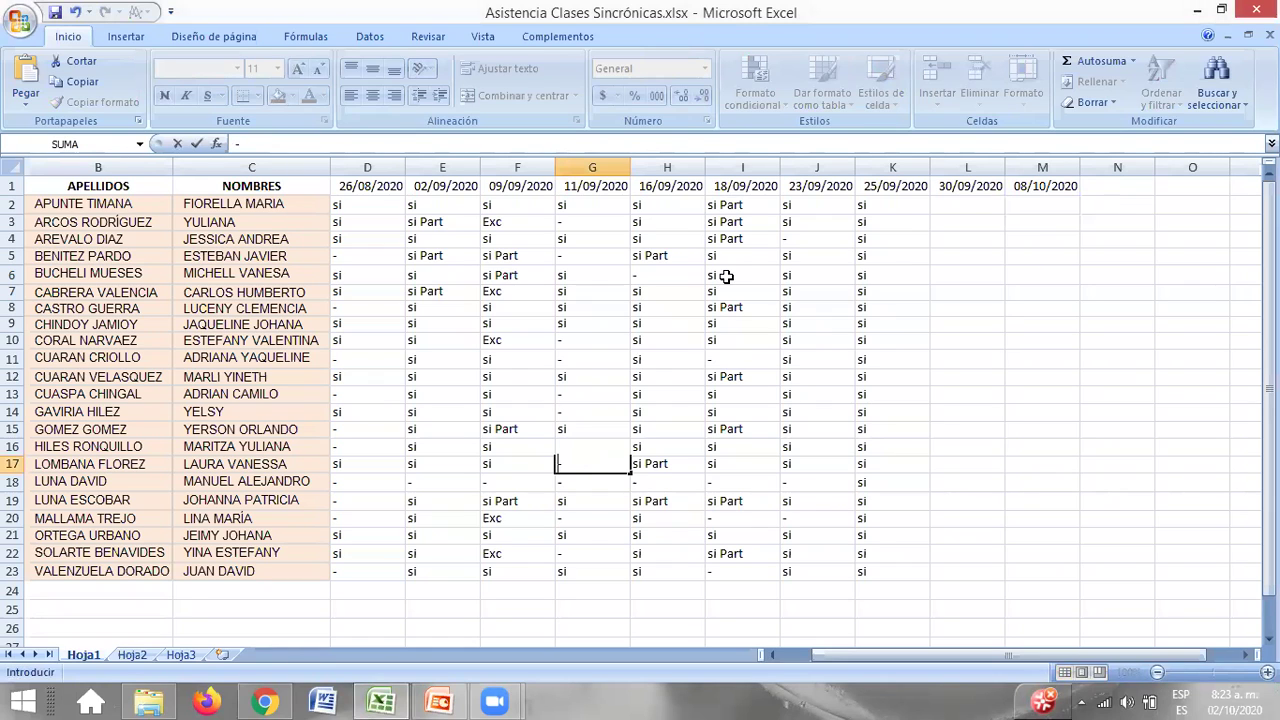
{"action": "key", "text": "Escape"}
Step: Record the 08/10/2020 attendance in cells M2 to M5 as si, Exc, - and si
{"action": "left_click", "coordinate": [1040, 204]}
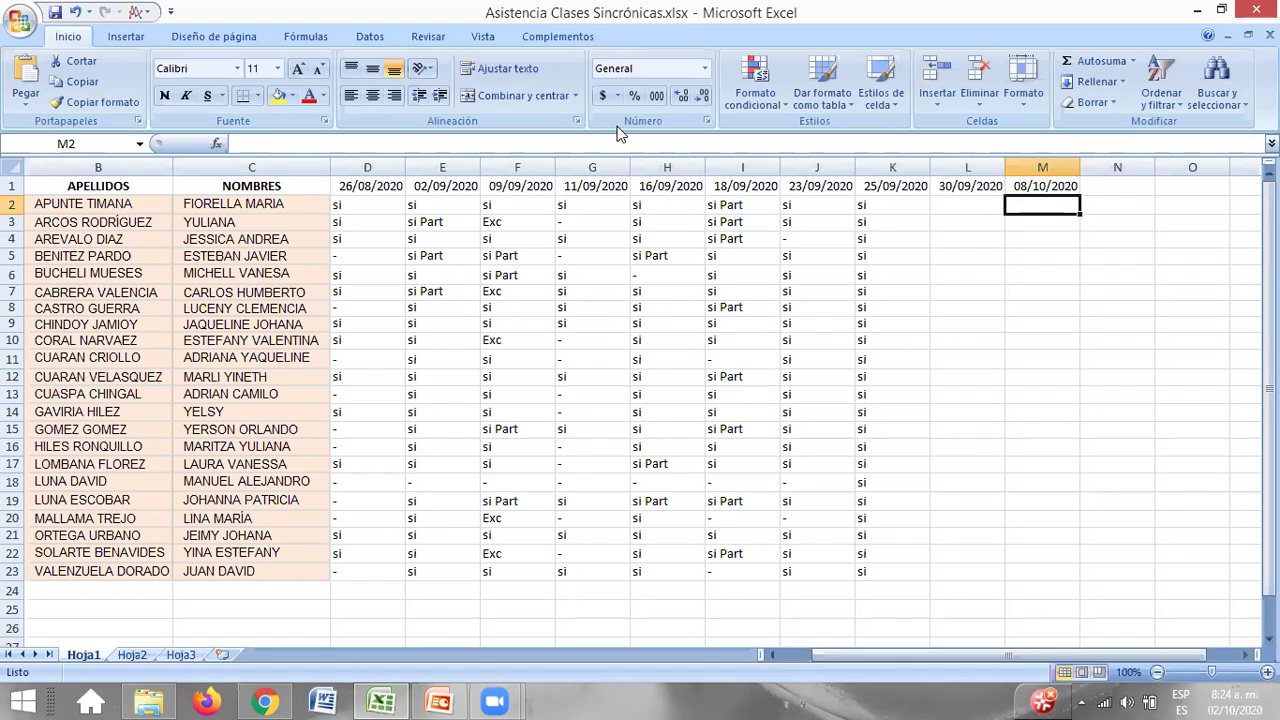
{"action": "type", "text": "si"}
{"action": "key", "text": "Return"}
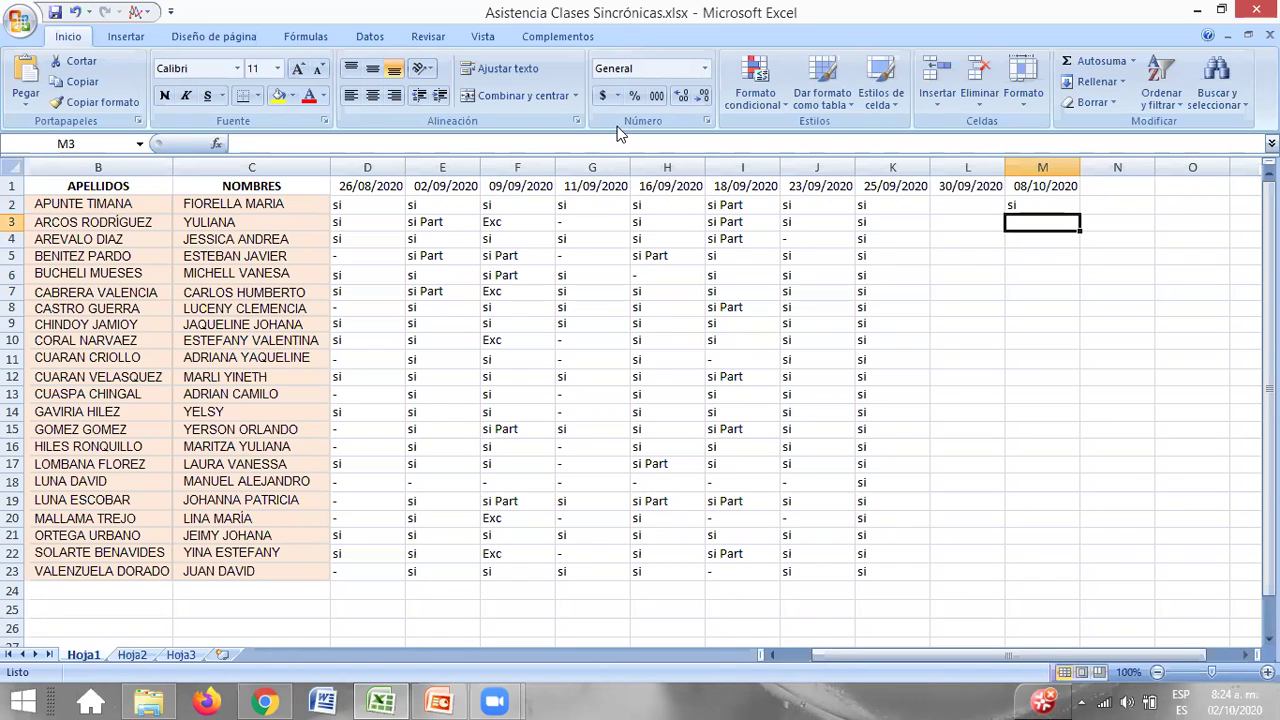
{"action": "type", "text": "Exc"}
{"action": "key", "text": "Return"}
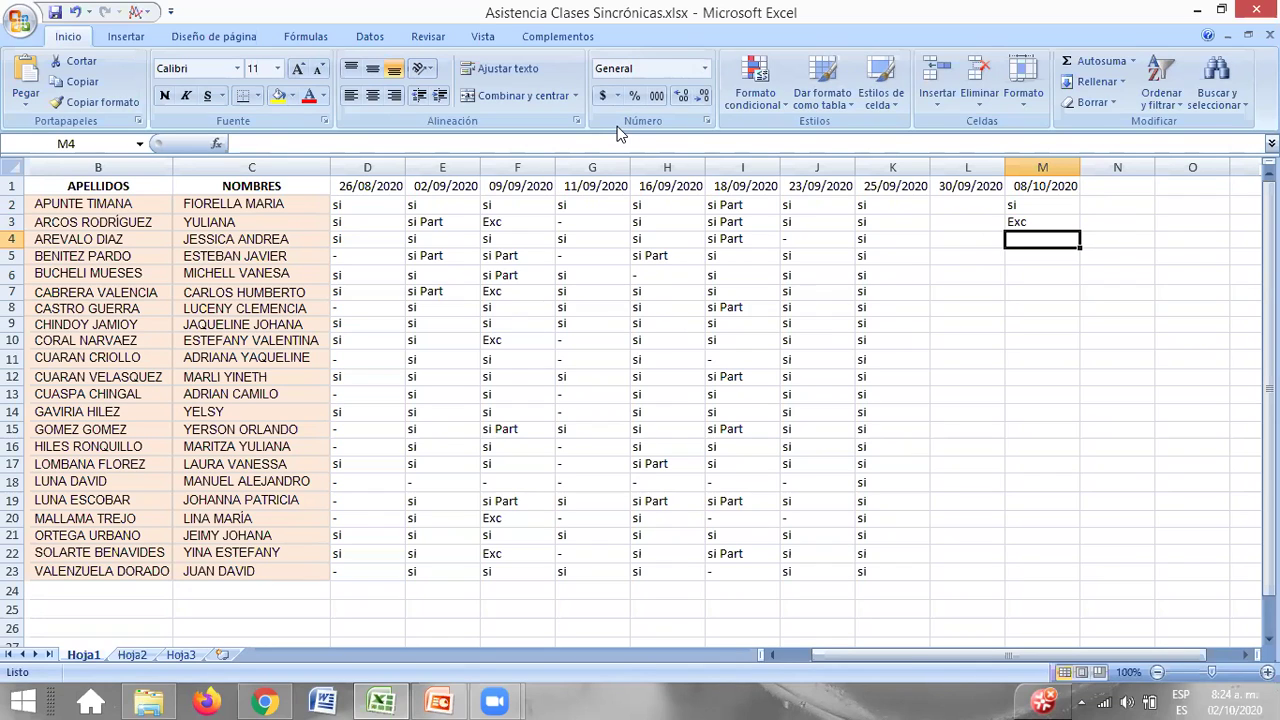
{"action": "type", "text": "-"}
{"action": "key", "text": "Return"}
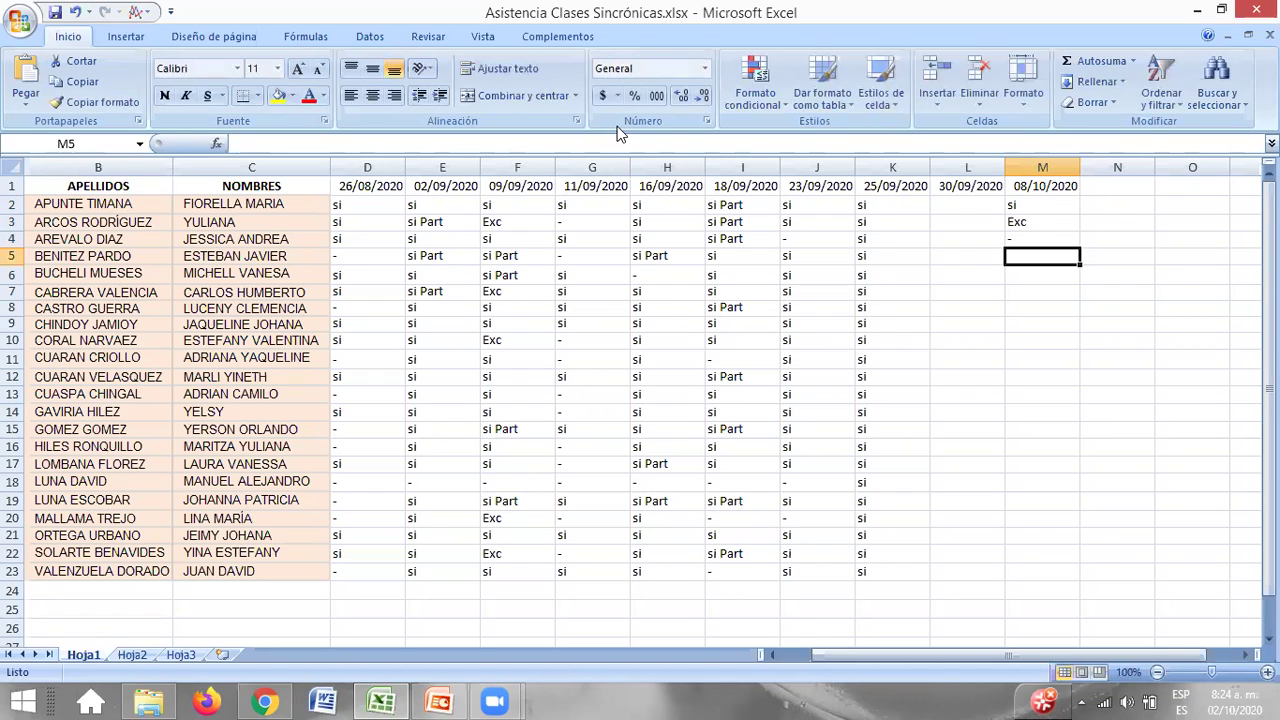
{"action": "type", "text": "si"}
{"action": "key", "text": "Return"}
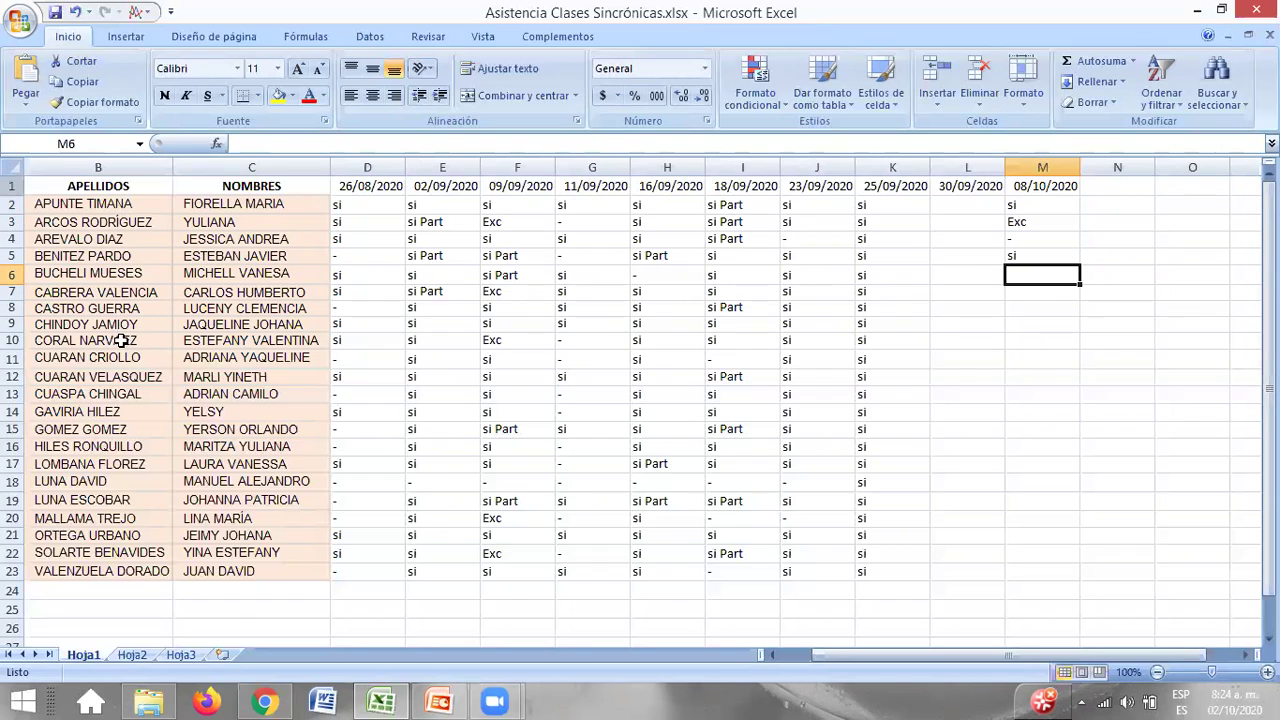
Step: Continue the 08/10/2020 attendance with si in cell M6 and Exc in cell M7
{"action": "left_click", "coordinate": [117, 281]}
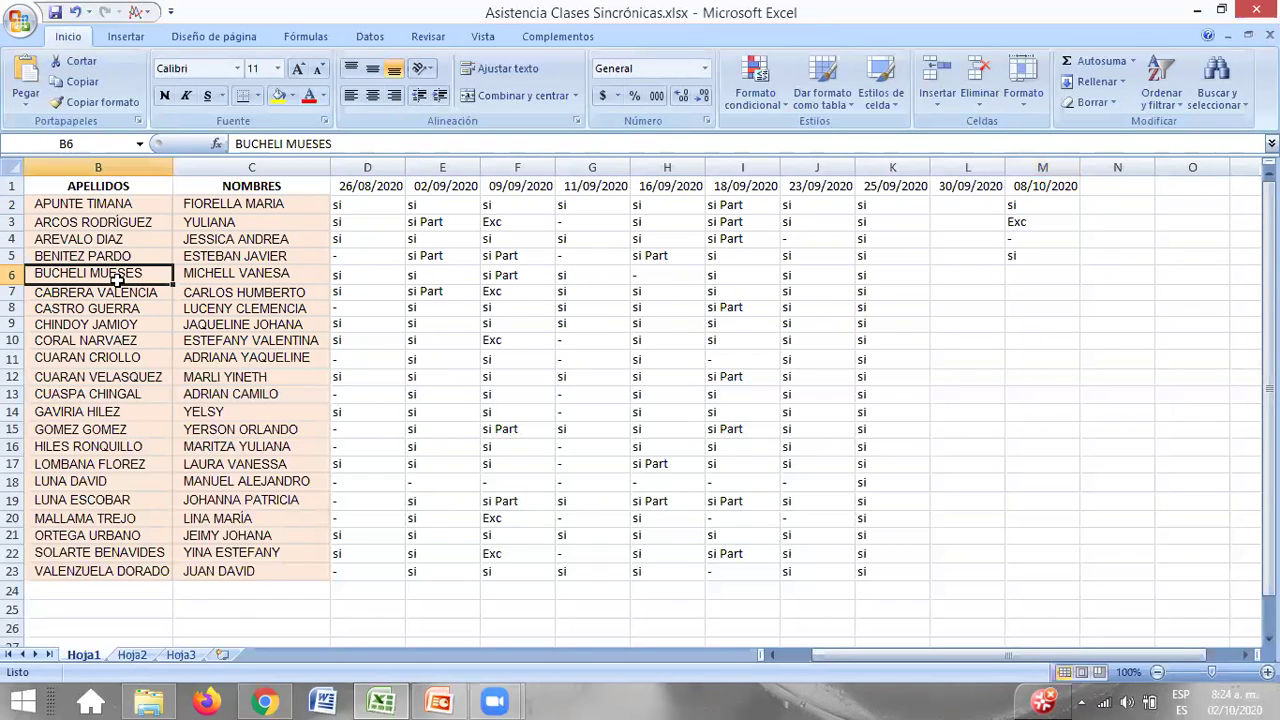
{"action": "left_click", "coordinate": [1020, 270]}
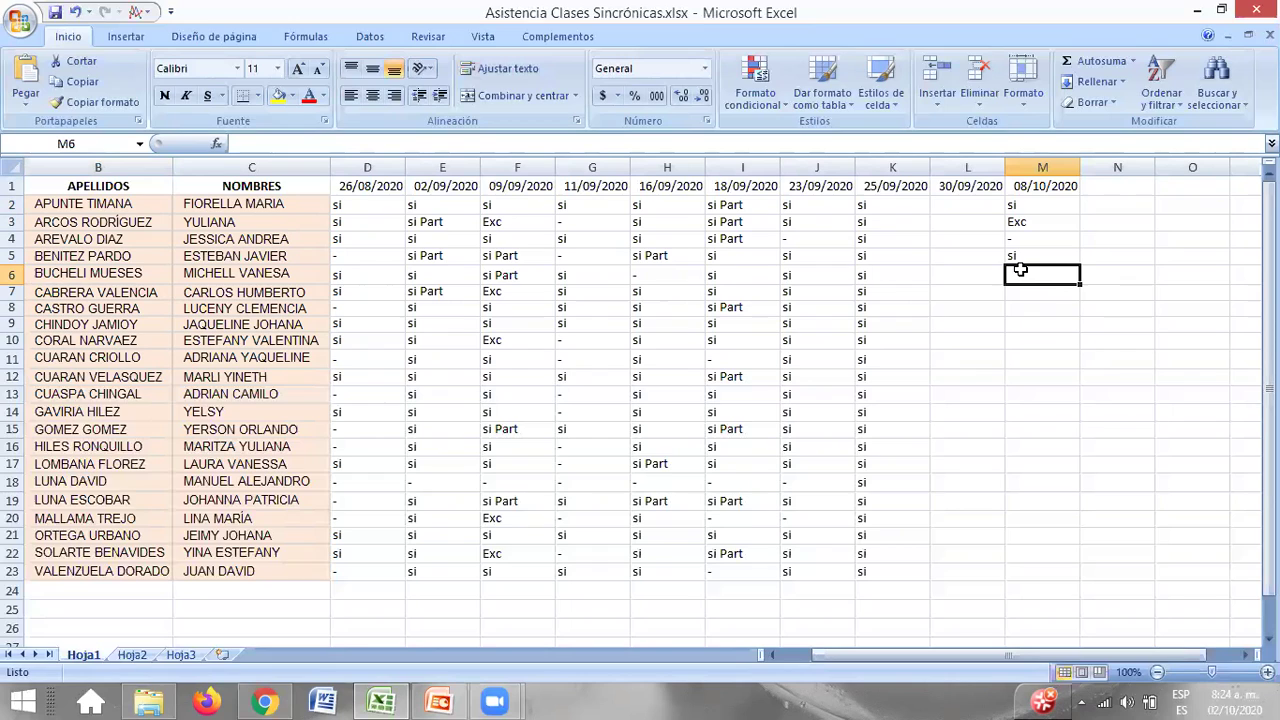
{"action": "type", "text": "si"}
{"action": "key", "text": "Return"}
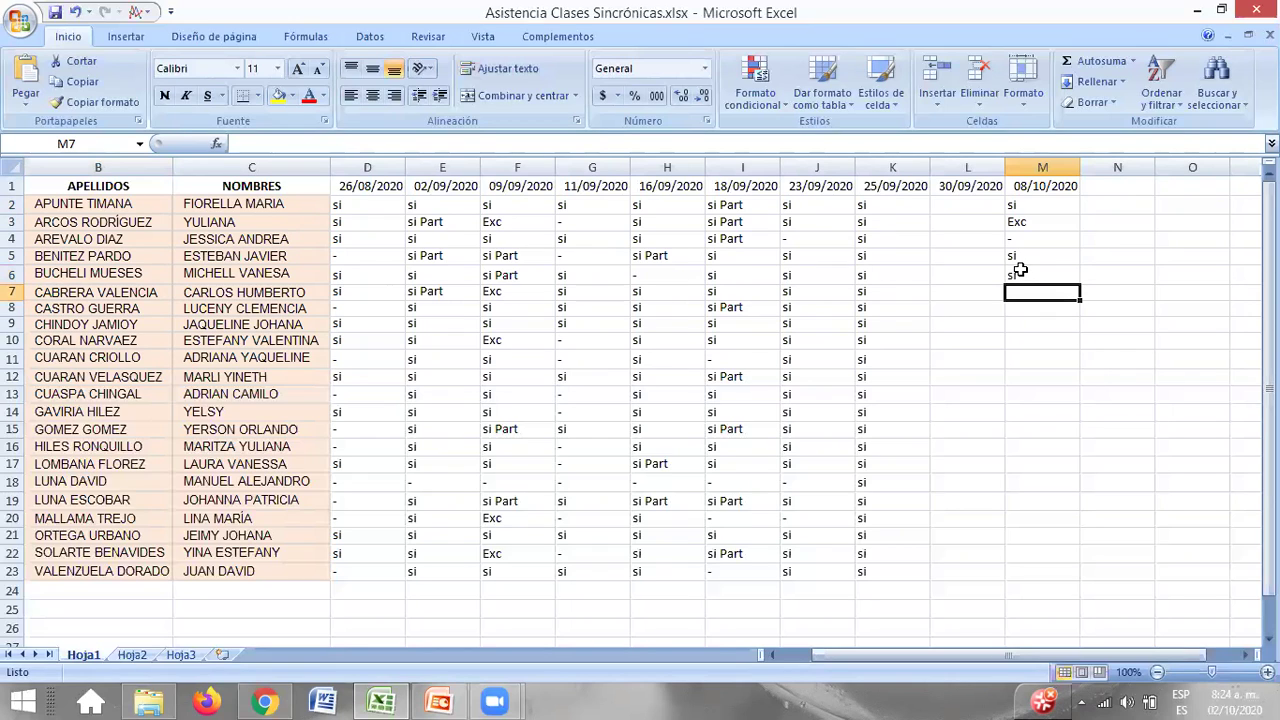
{"action": "type", "text": "Exc"}
{"action": "key", "text": "Return"}
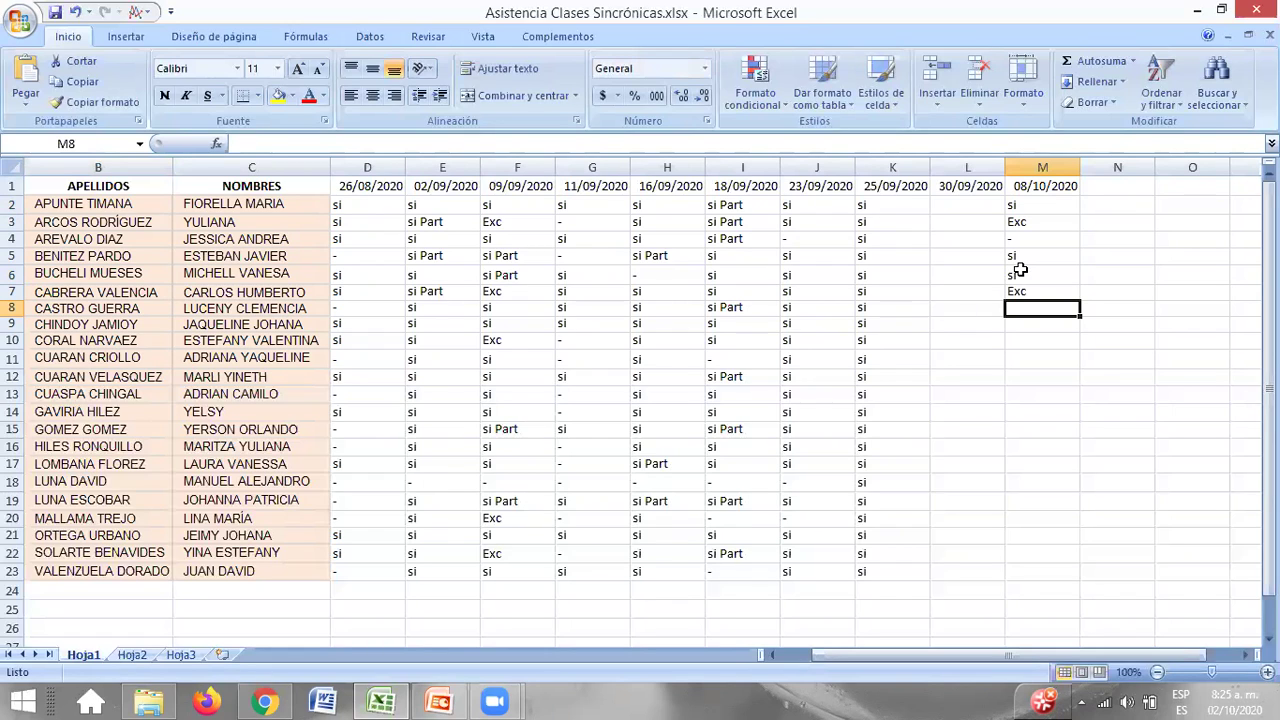
Step: Record the 08/10/2020 attendance in cells M8 to M11 as -, si, si and Exc
{"action": "type", "text": "-"}
{"action": "key", "text": "Return"}
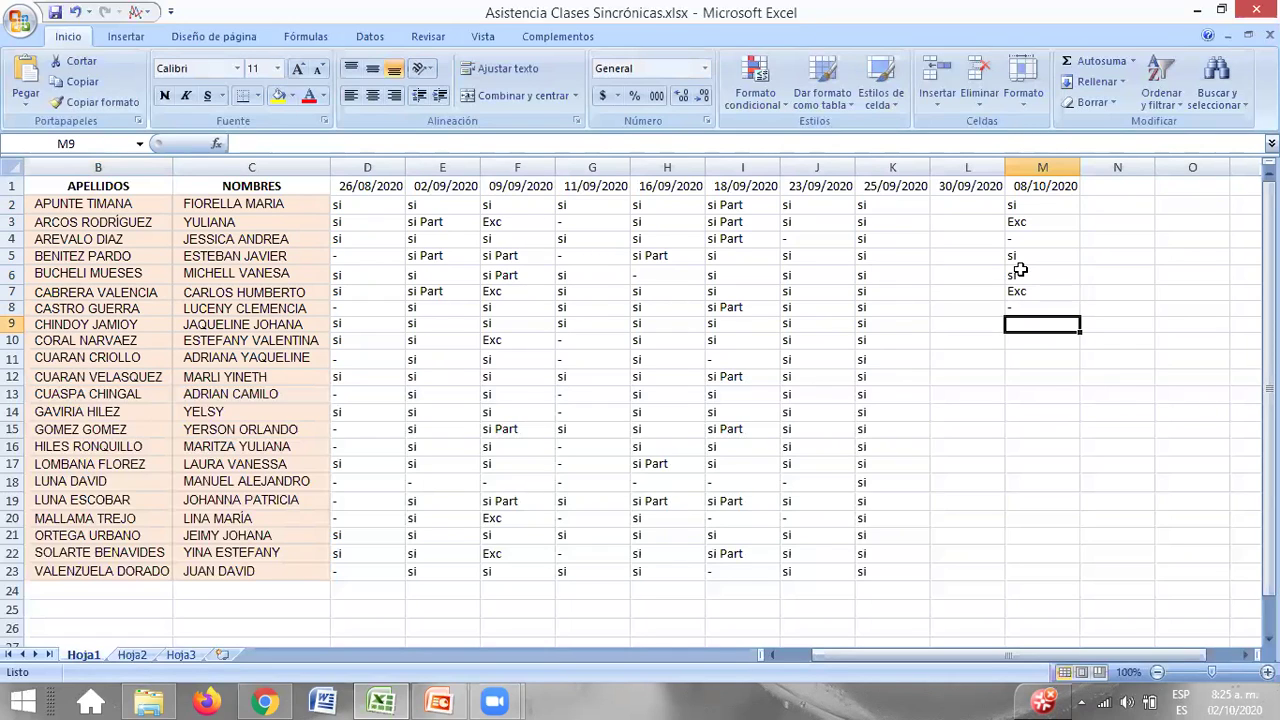
{"action": "type", "text": "si"}
{"action": "key", "text": "Return"}
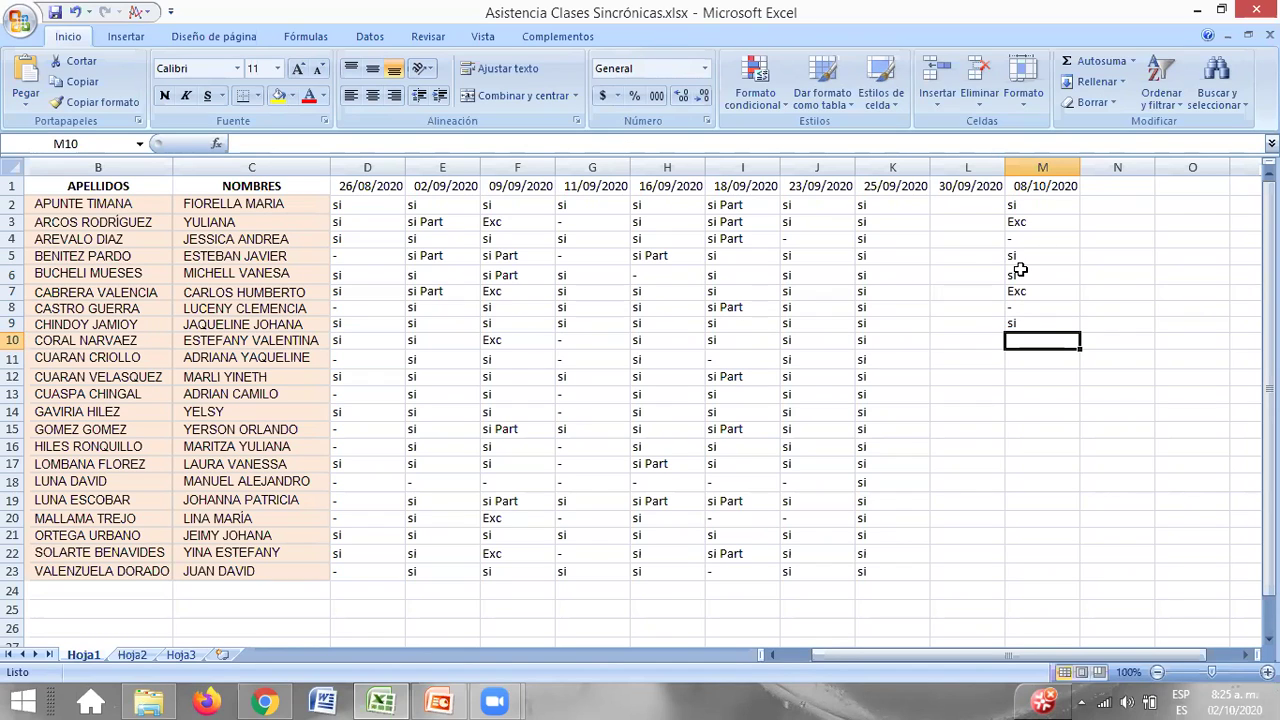
{"action": "type", "text": "s"}
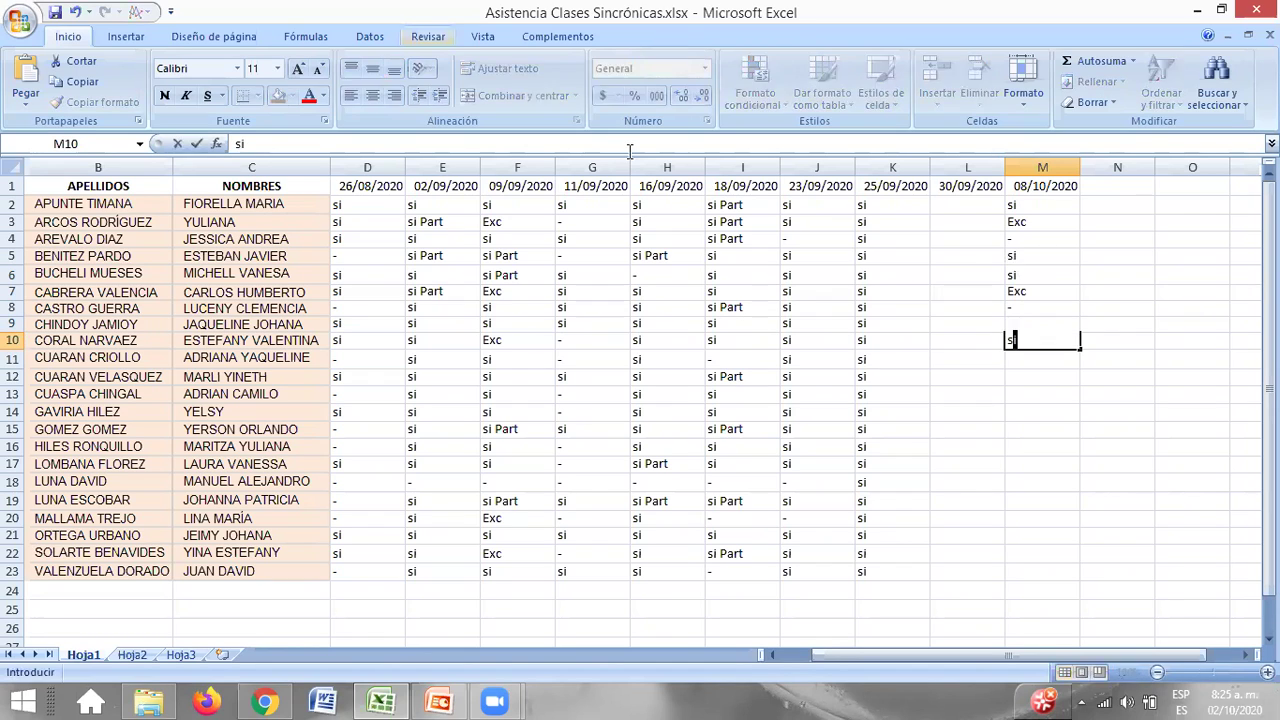
{"action": "type", "text": "i"}
{"action": "key", "text": "Return"}
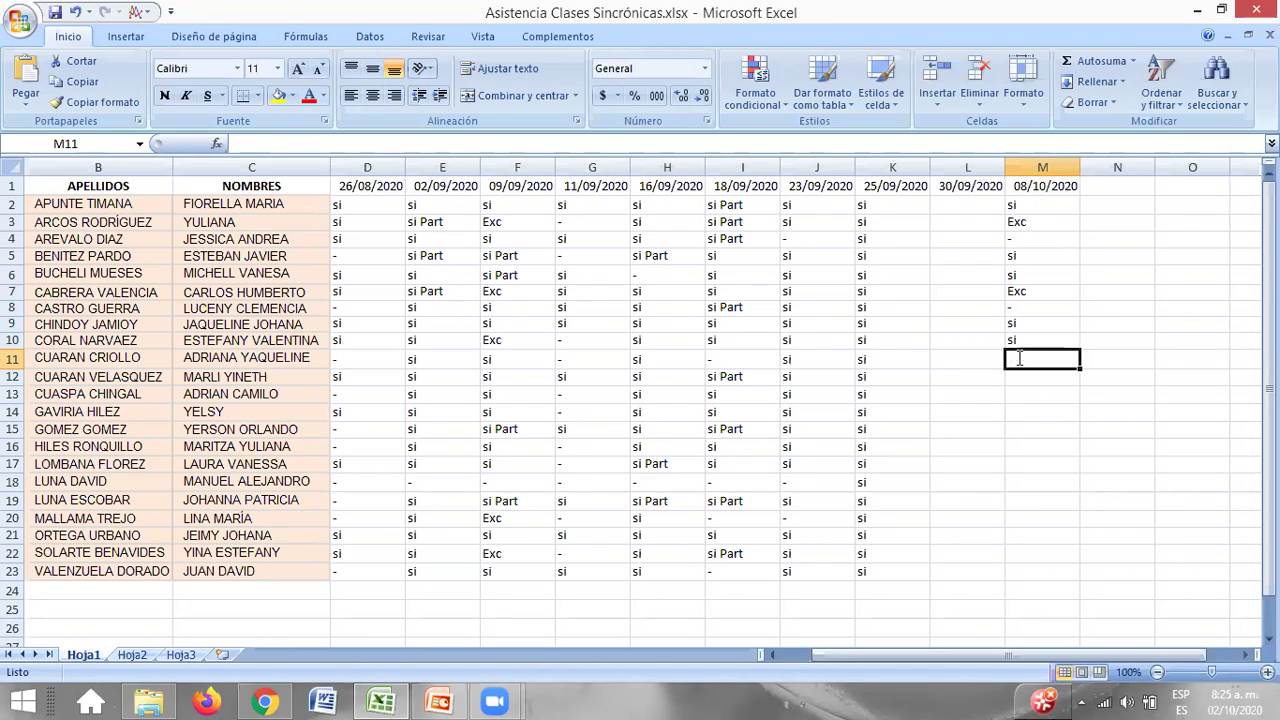
{"action": "type", "text": "Exc"}
{"action": "key", "text": "Return"}
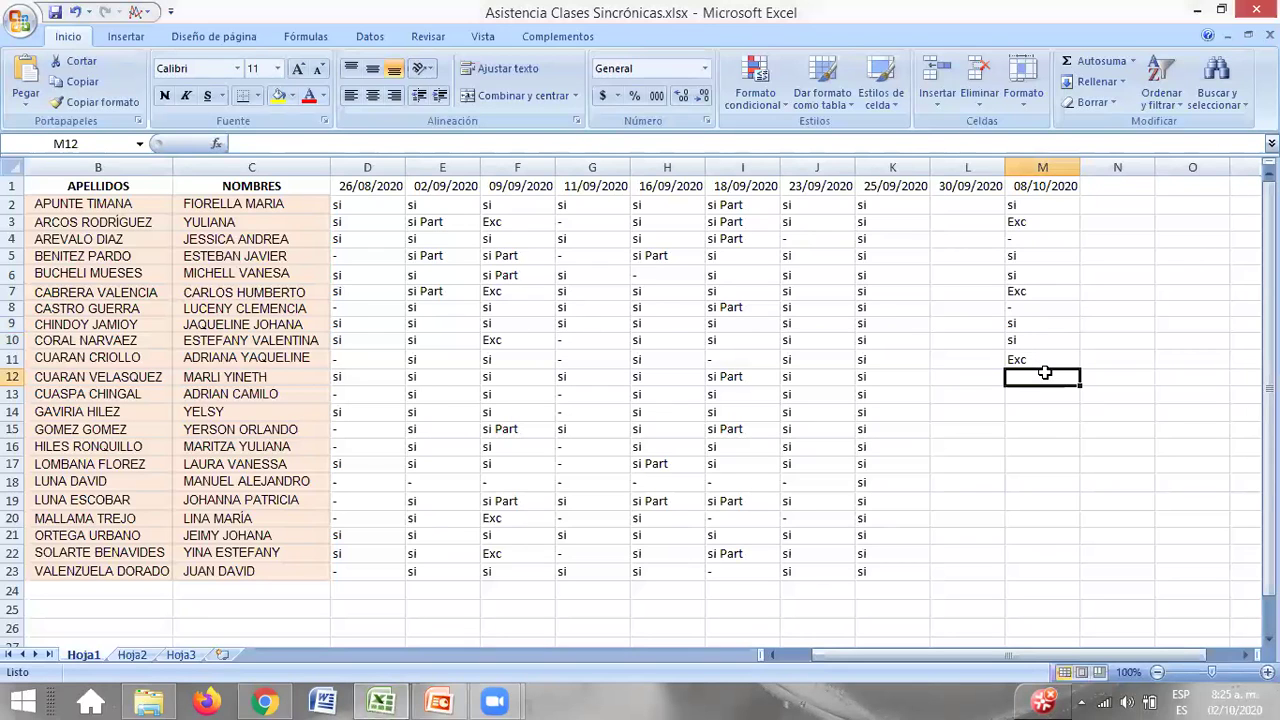
Step: Mark the students in cells M12 to M14 with - for the 08/10/2020 session
{"action": "type", "text": "-"}
{"action": "key", "text": "Return"}
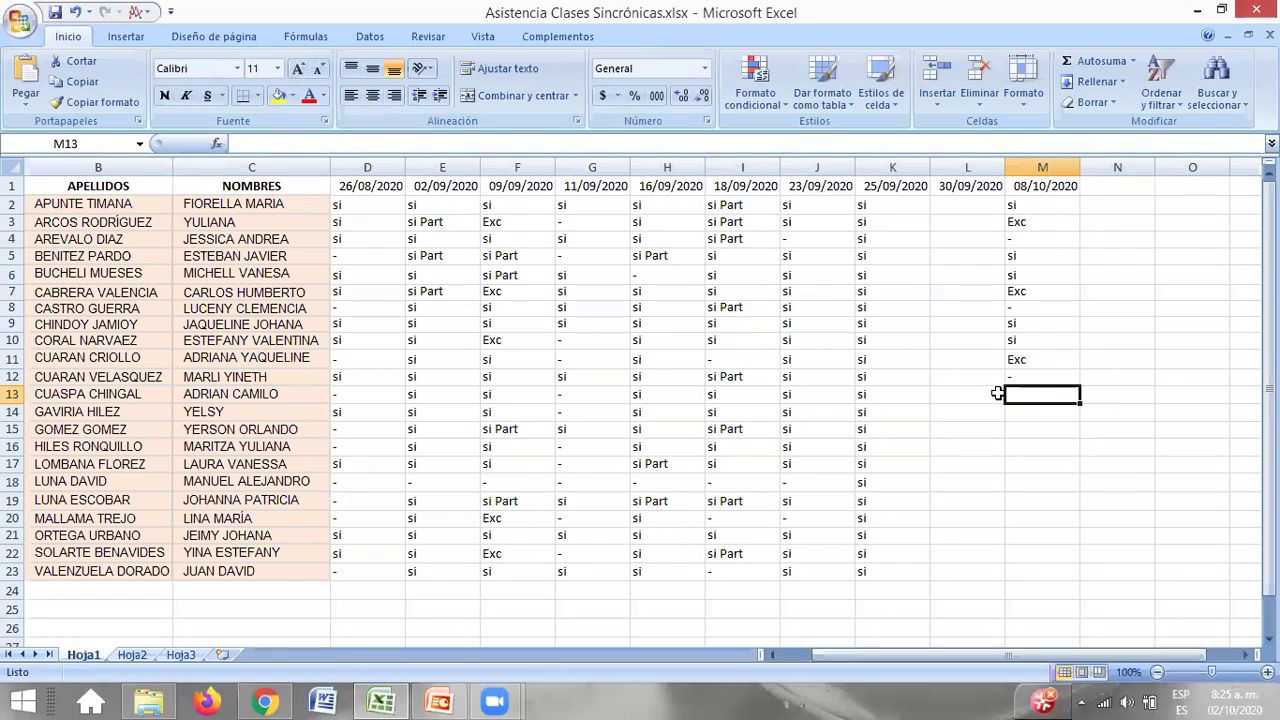
{"action": "type", "text": "-"}
{"action": "key", "text": "Return"}
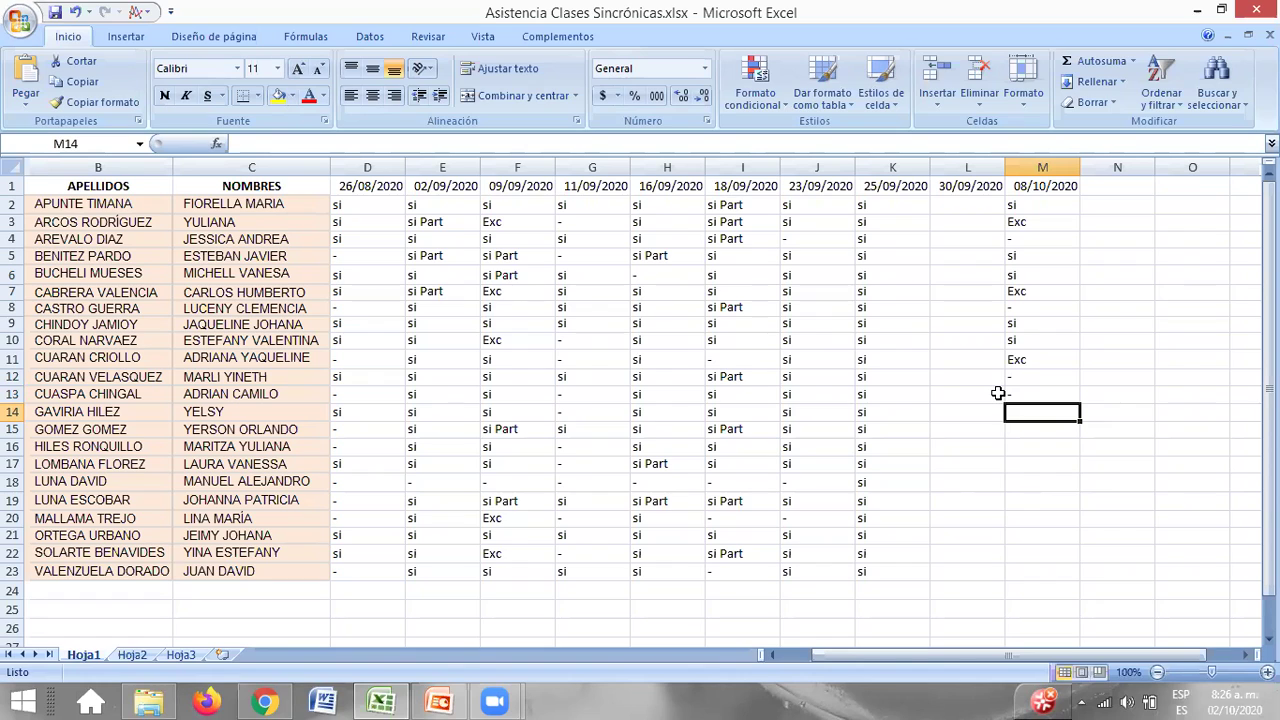
{"action": "type", "text": "-"}
{"action": "key", "text": "Return"}
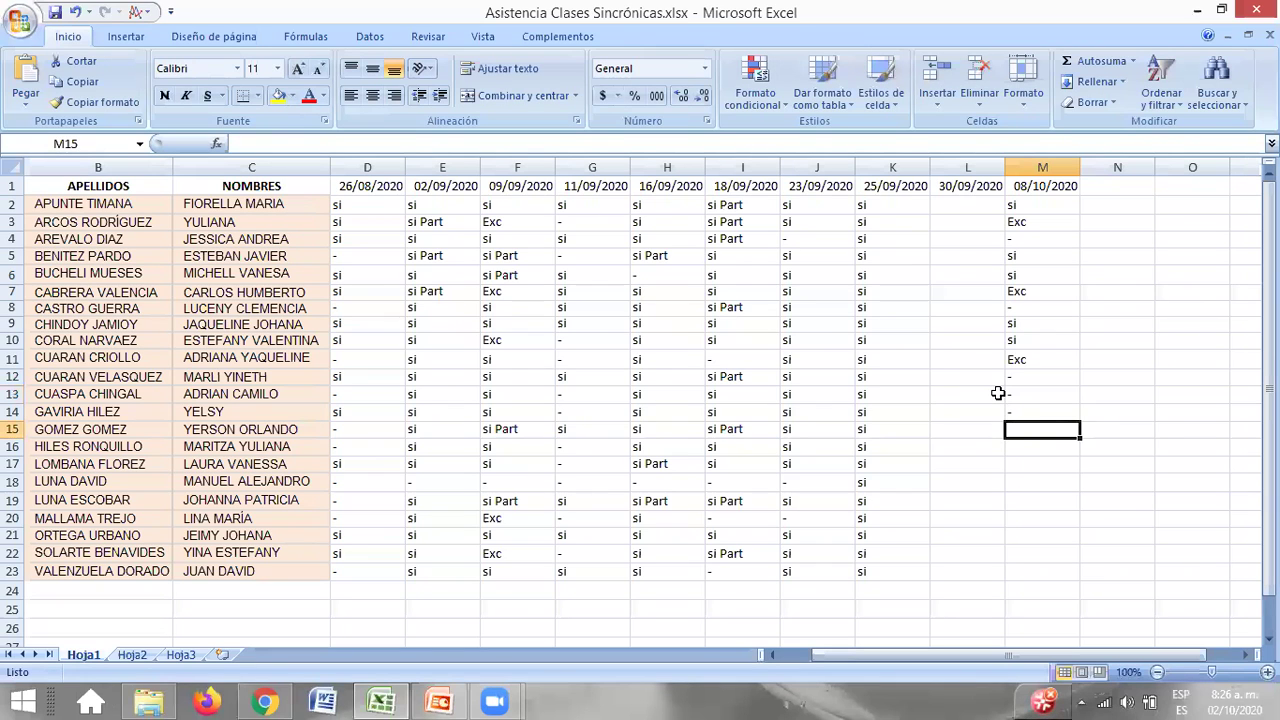
Step: Enter si as the 08/10/2020 attendance in cells M15, M16 and M17
{"action": "type", "text": "si"}
{"action": "key", "text": "Return"}
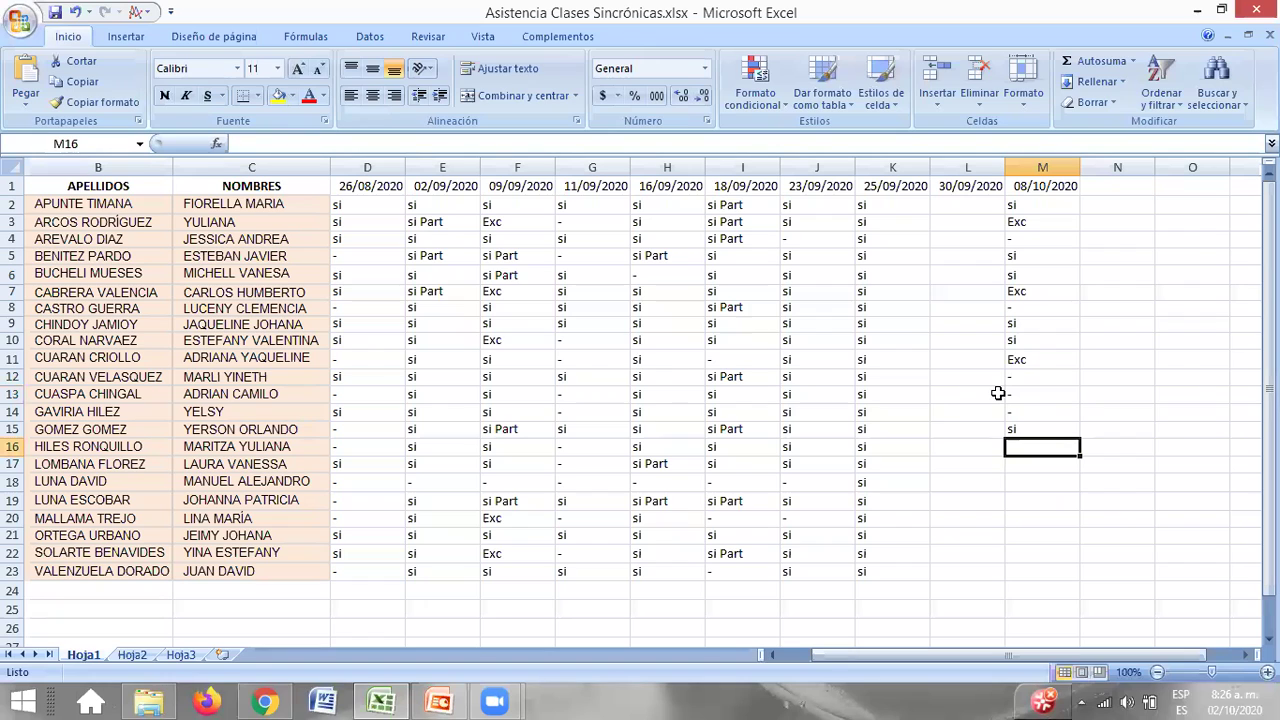
{"action": "type", "text": "si"}
{"action": "key", "text": "Return"}
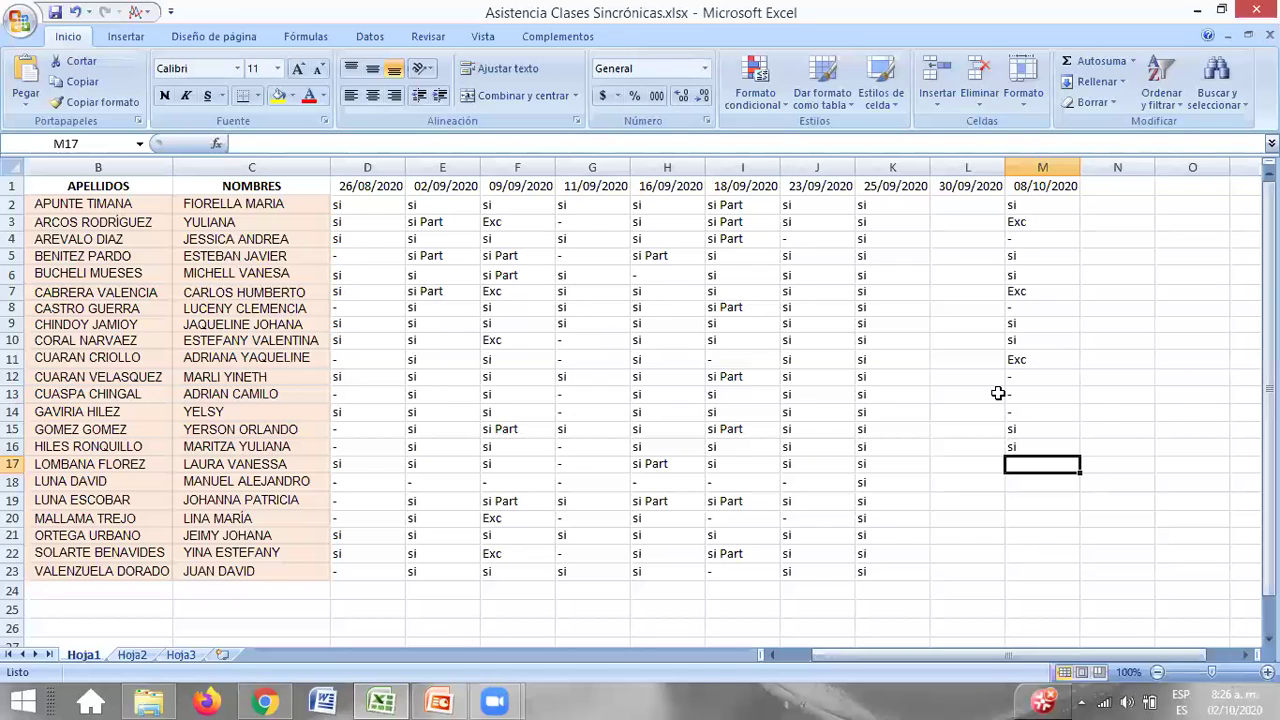
{"action": "type", "text": "si"}
{"action": "key", "text": "Return"}
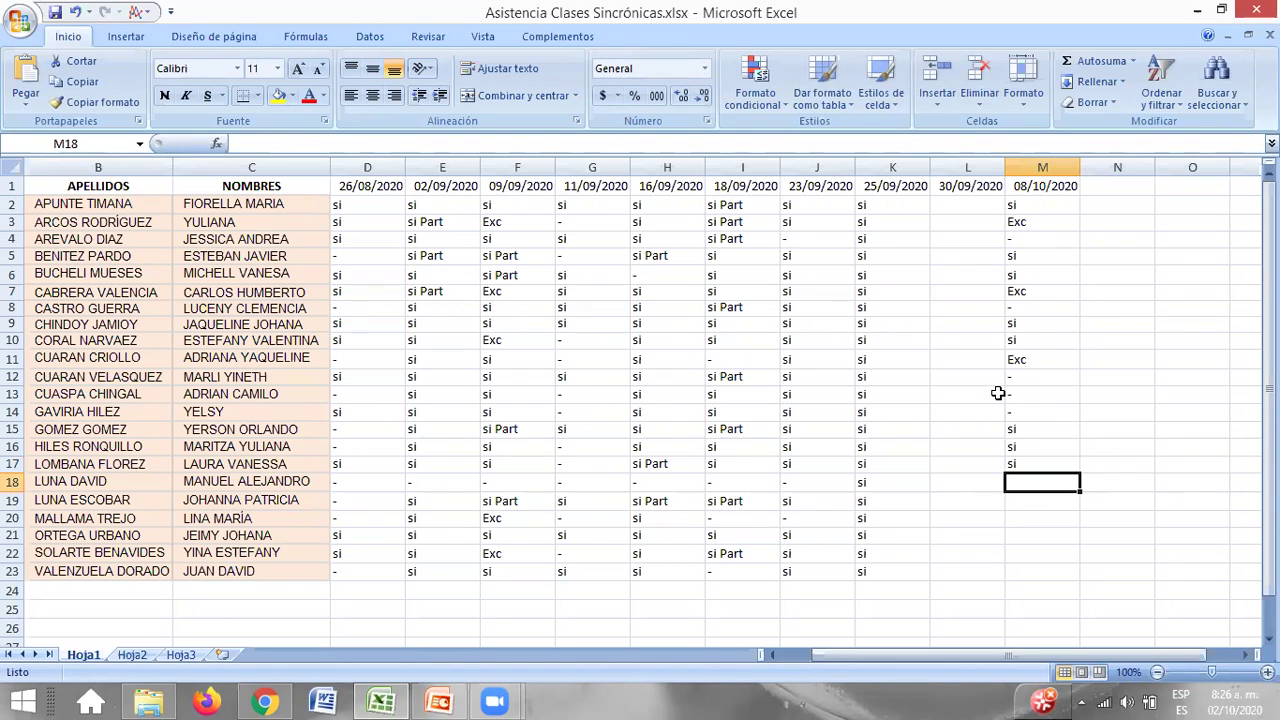
Step: Record the 08/10/2020 attendance in cells M18 to M20 as -, si and -
{"action": "type", "text": "-"}
{"action": "key", "text": "Return"}
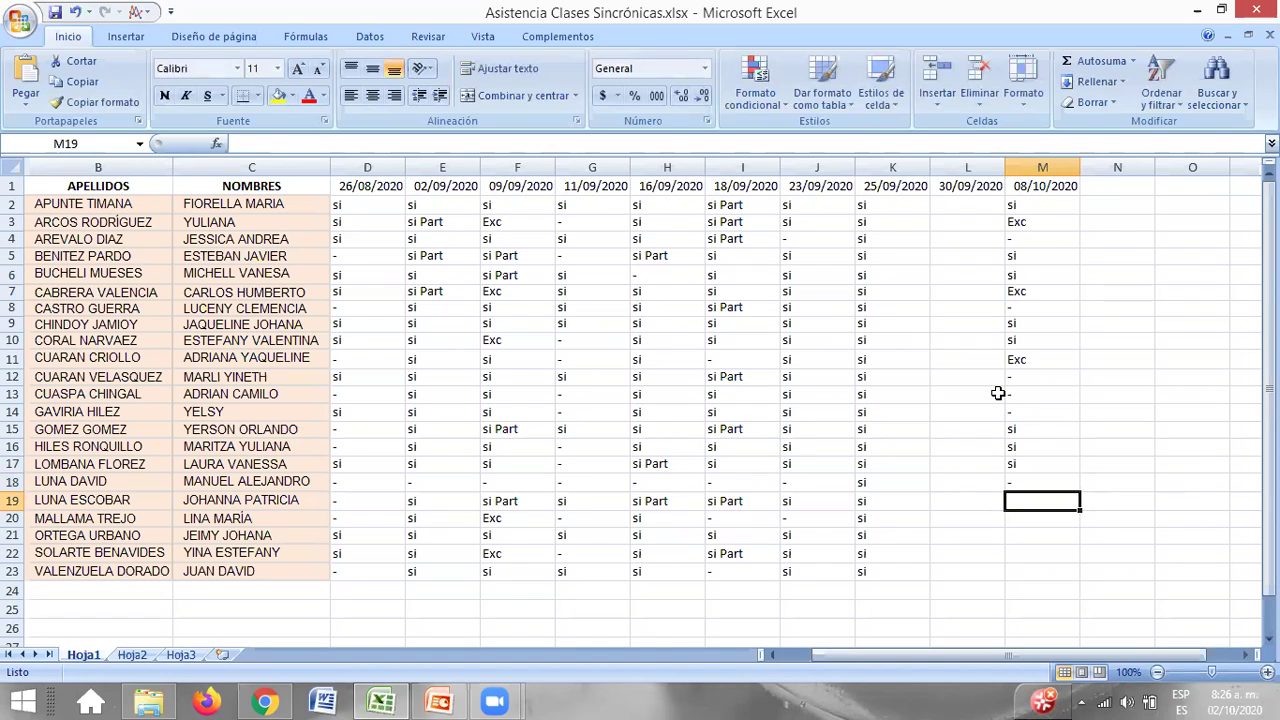
{"action": "type", "text": "si"}
{"action": "key", "text": "Return"}
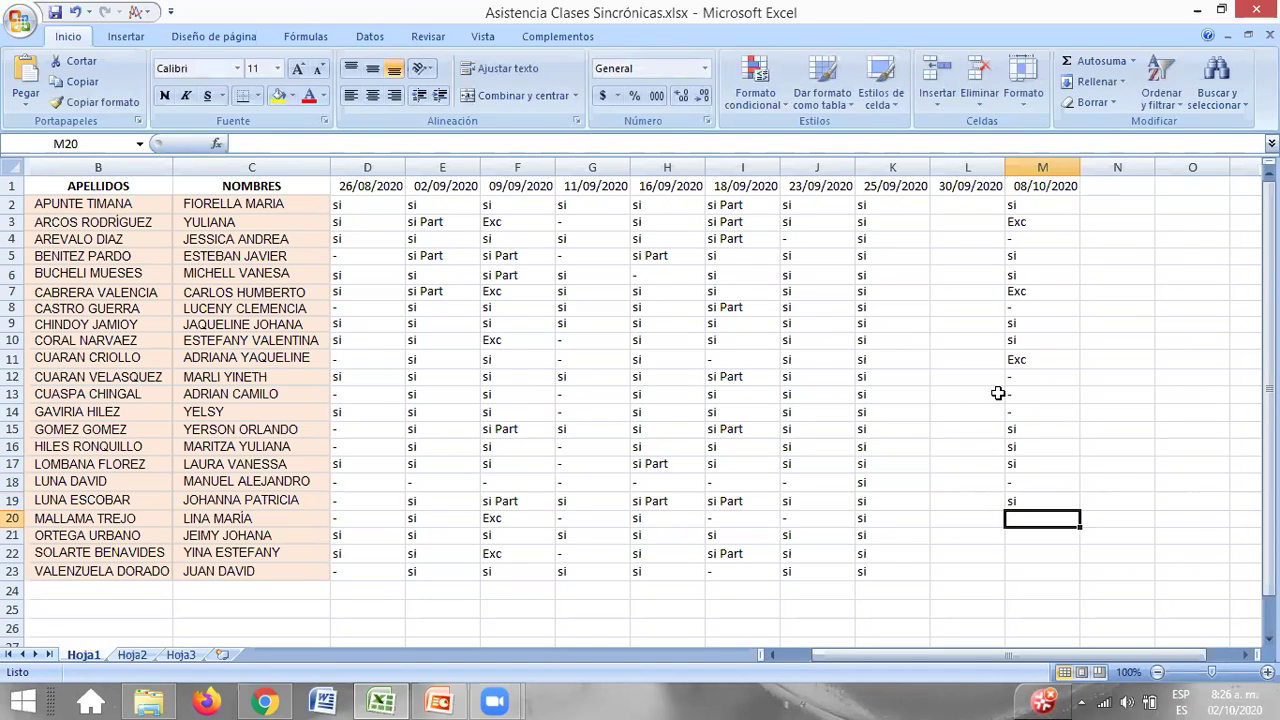
{"action": "type", "text": "-"}
{"action": "key", "text": "Return"}
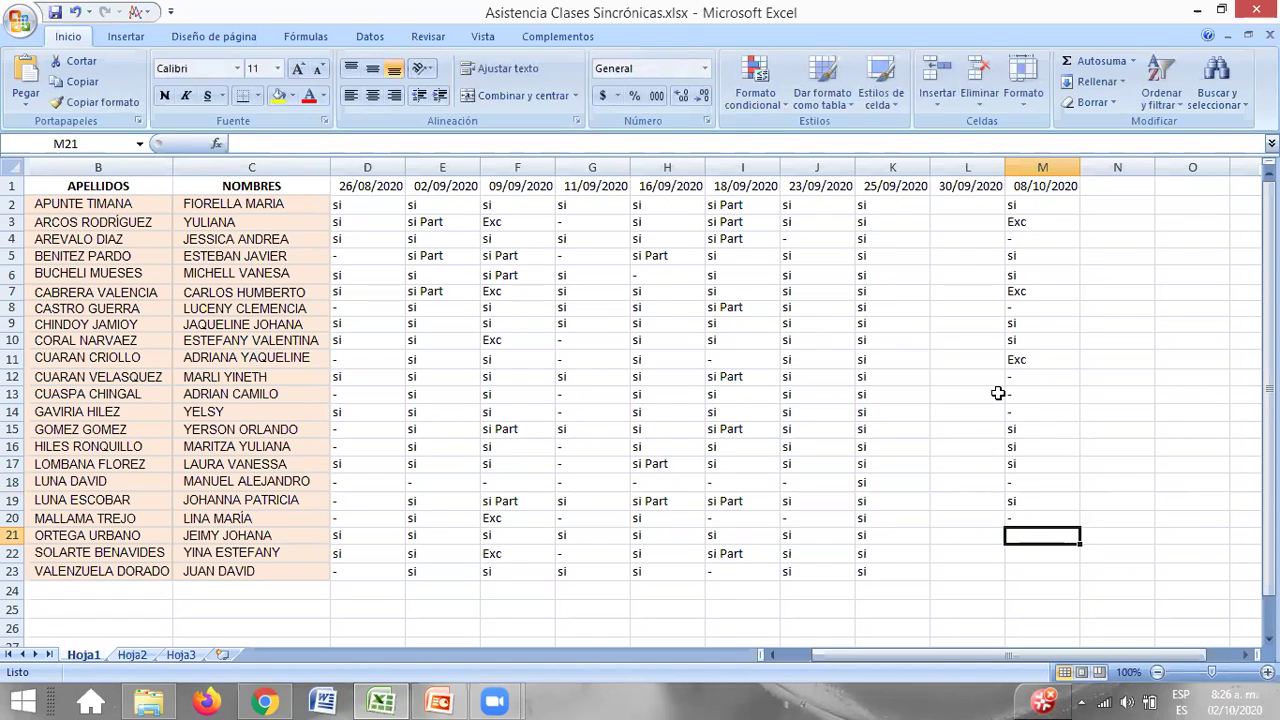
Step: Complete the 08/10/2020 column by entering si in cells M21, M22 and M23
{"action": "type", "text": "si"}
{"action": "key", "text": "Return"}
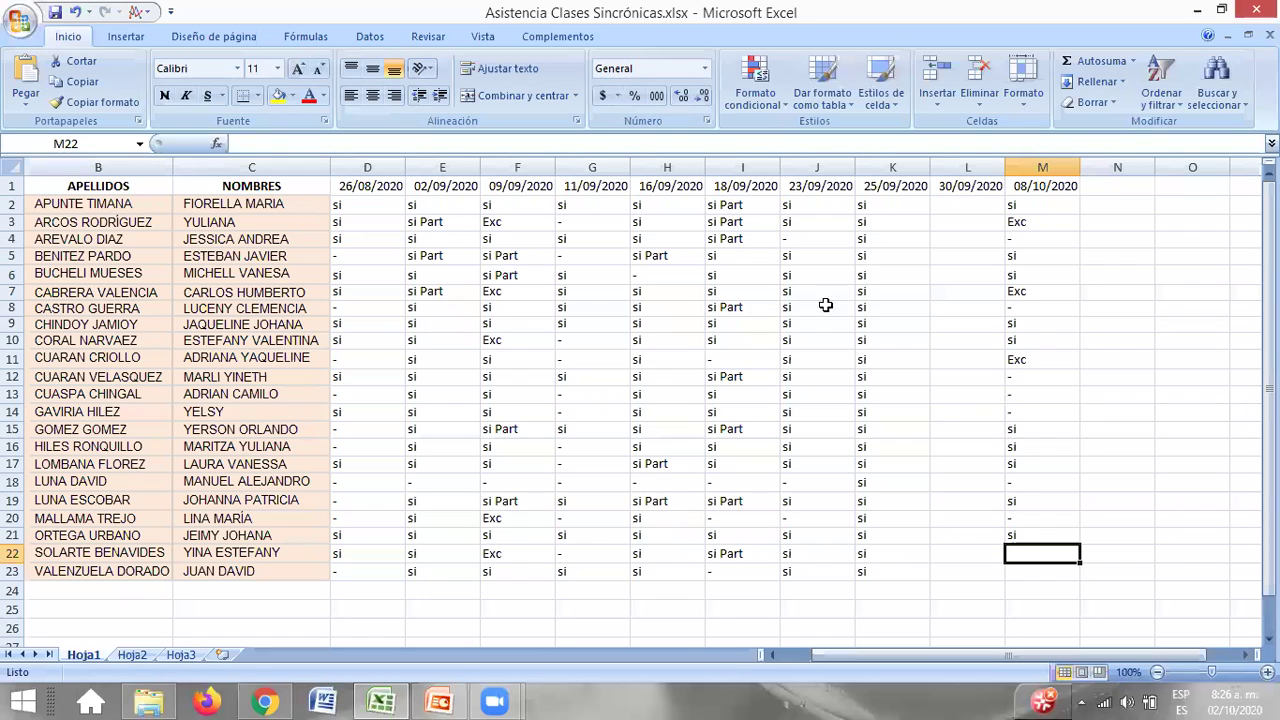
{"action": "type", "text": "si"}
{"action": "key", "text": "Return"}
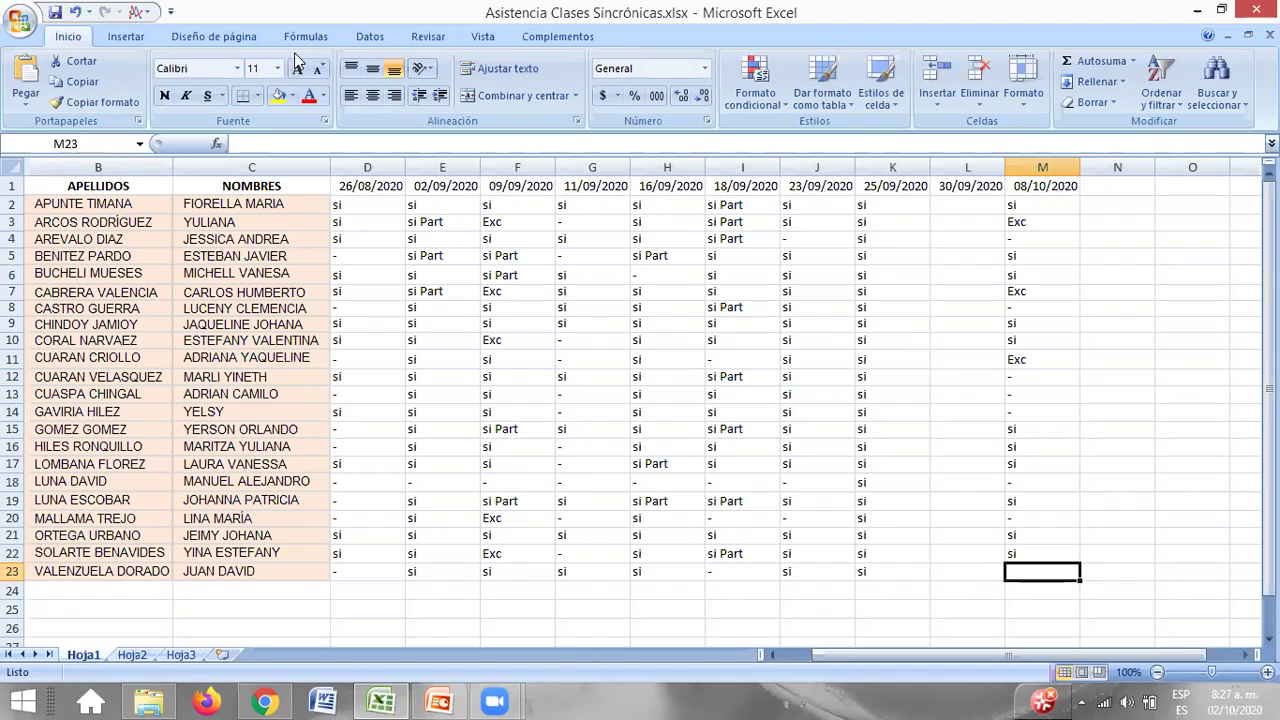
{"action": "type", "text": "si"}
{"action": "key", "text": "Return"}
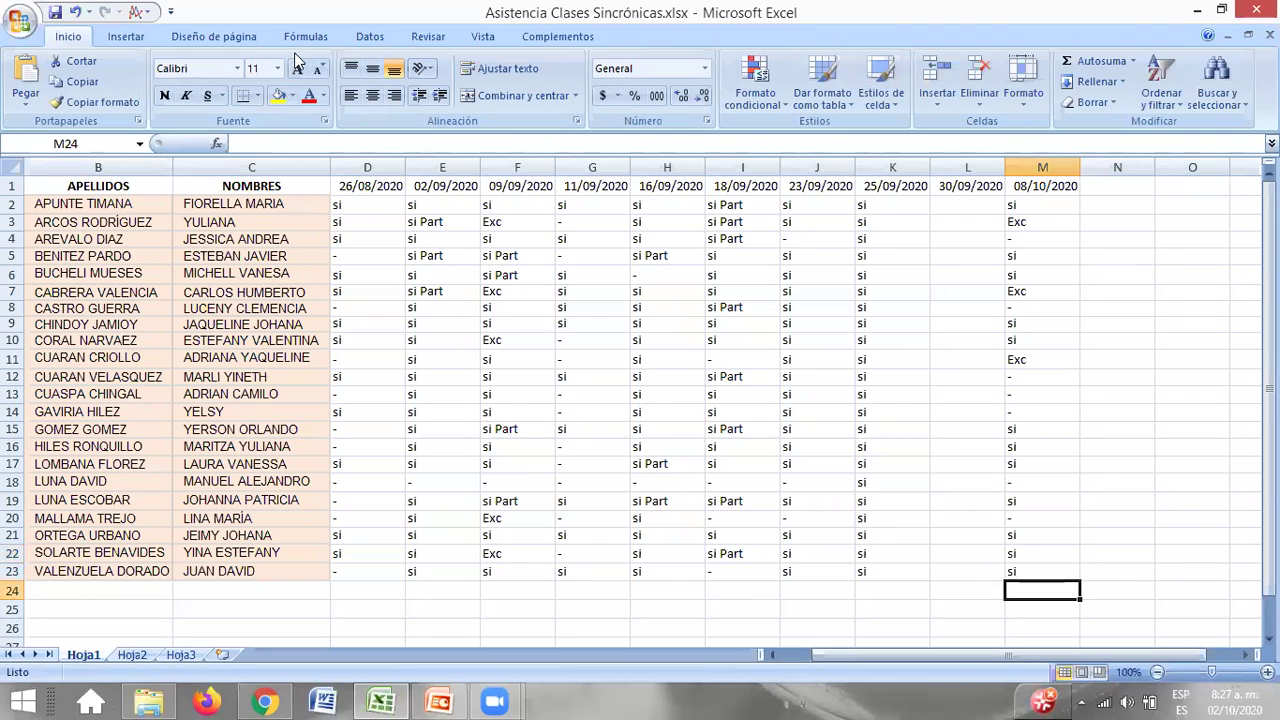
Step: Correct the 08/10/2020 attendance in cell M4 to si and check the marks in cells M13 and M16
{"action": "left_click", "coordinate": [1044, 240]}
{"action": "type", "text": "si"}
{"action": "key", "text": "Return"}
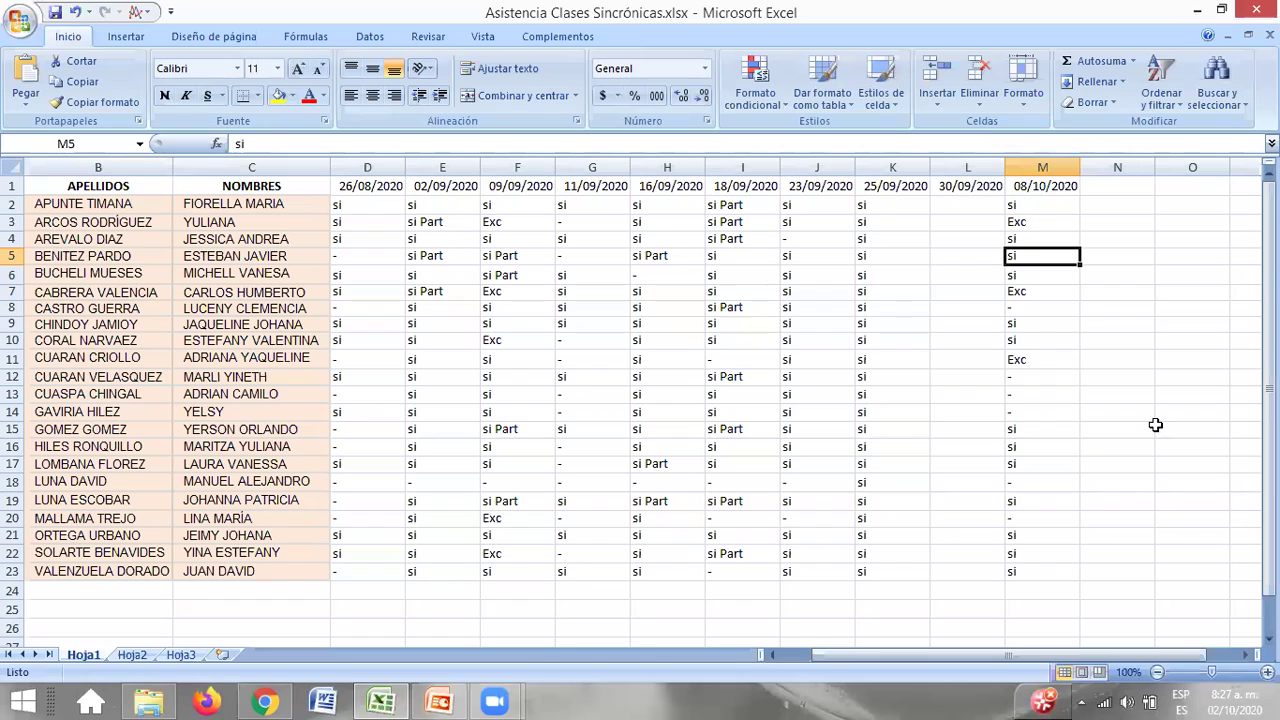
{"action": "left_click", "coordinate": [1044, 396]}
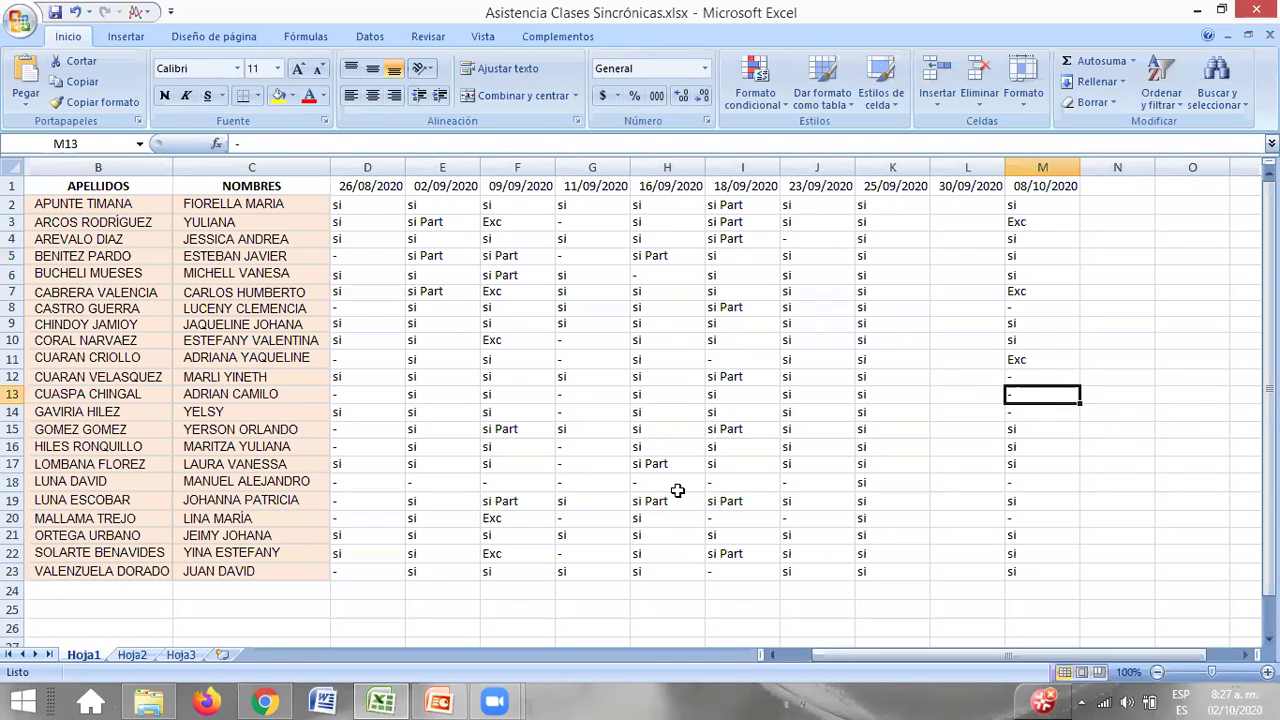
{"action": "left_click", "coordinate": [1018, 446]}
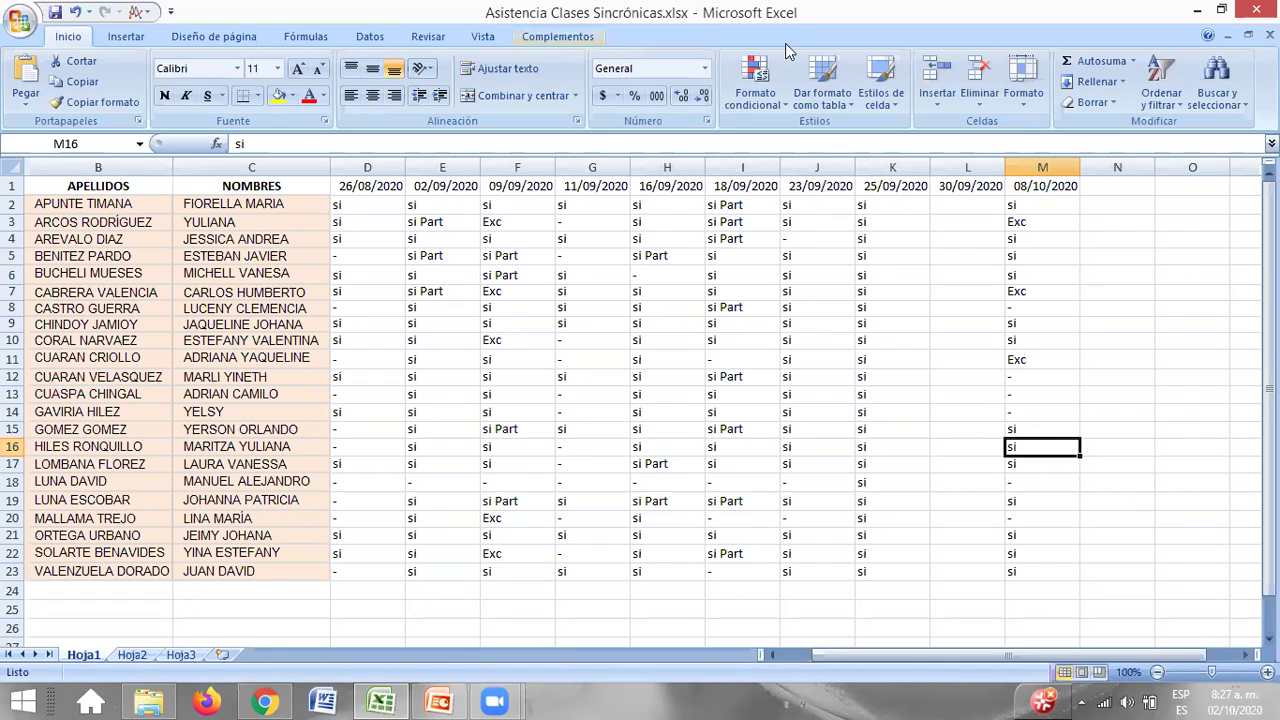
Step: Minimize the attendance workbook, switch to ECOLOGÍA.pptx in PowerPoint and start the slide show from the Pastizales Templados slide
{"action": "left_click", "coordinate": [1197, 10]}
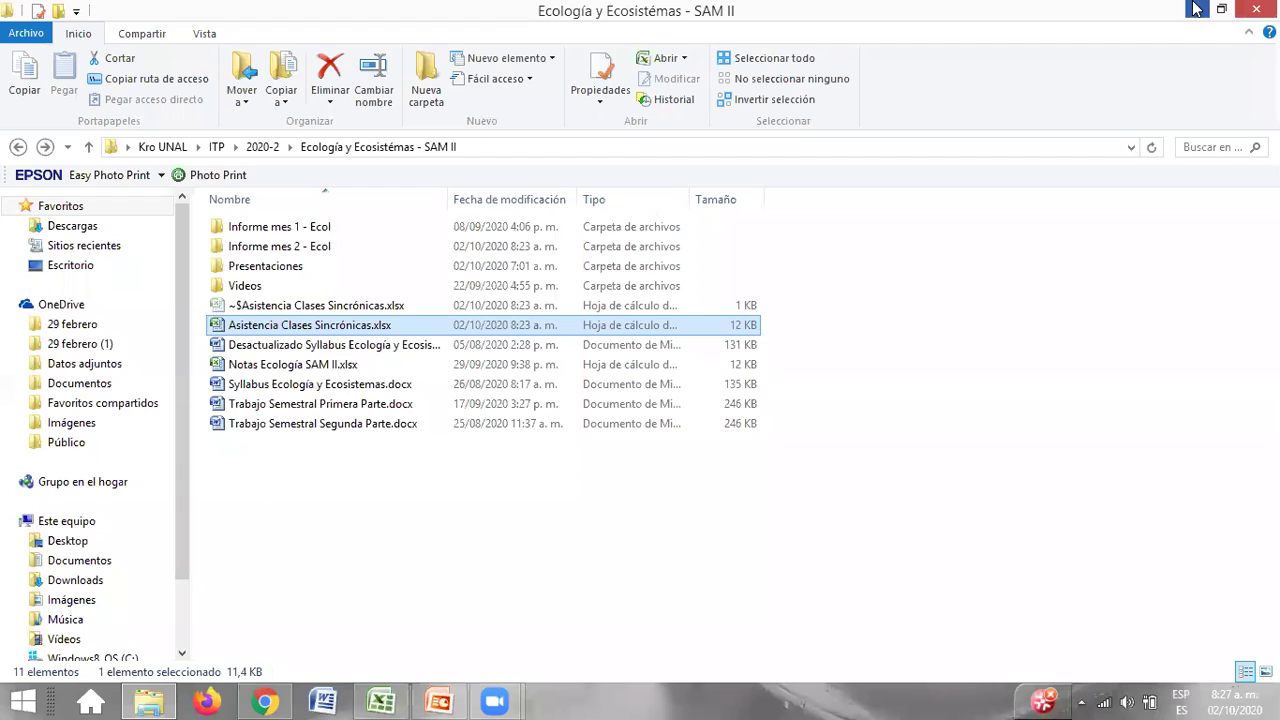
{"action": "left_click", "coordinate": [430, 702]}
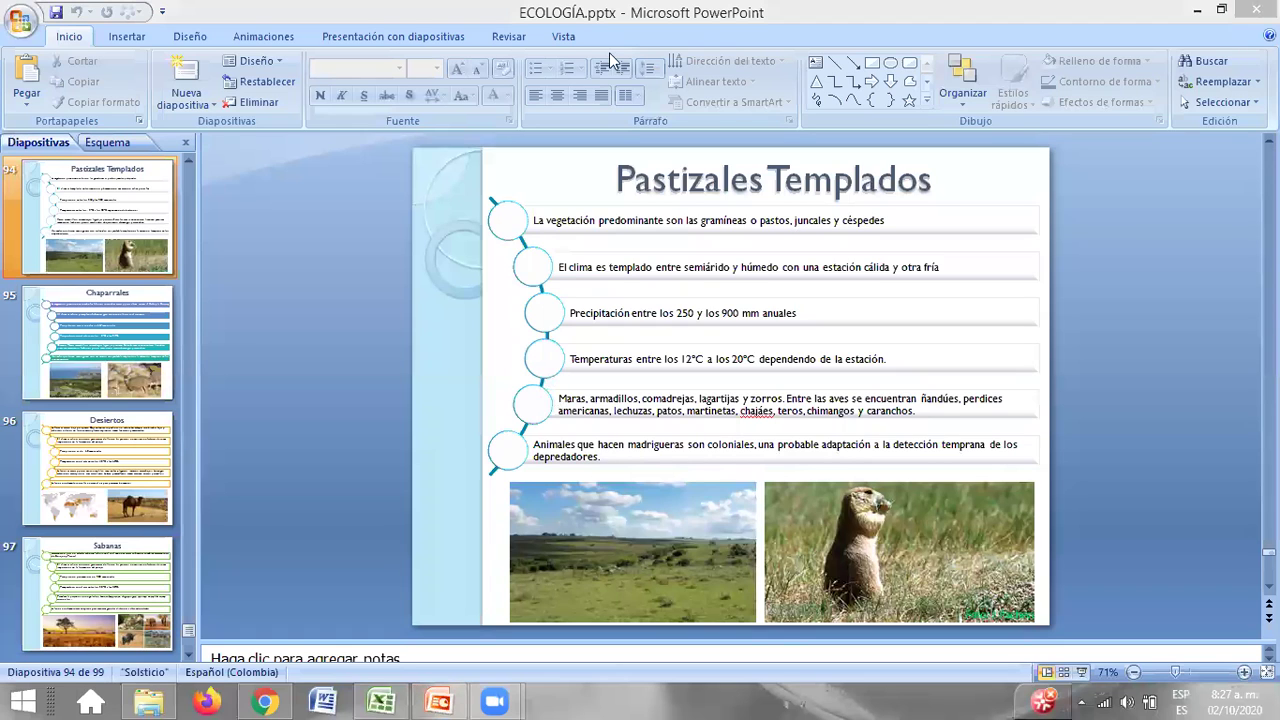
{"action": "left_click", "coordinate": [1080, 677]}
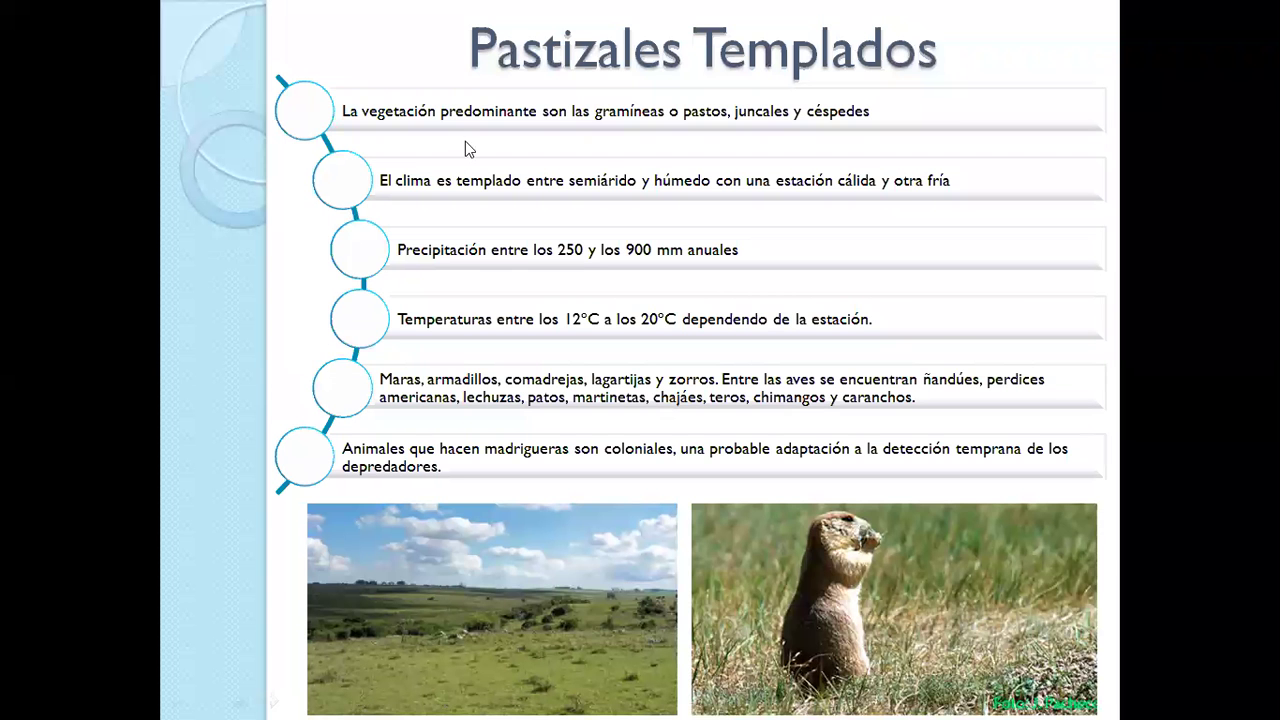